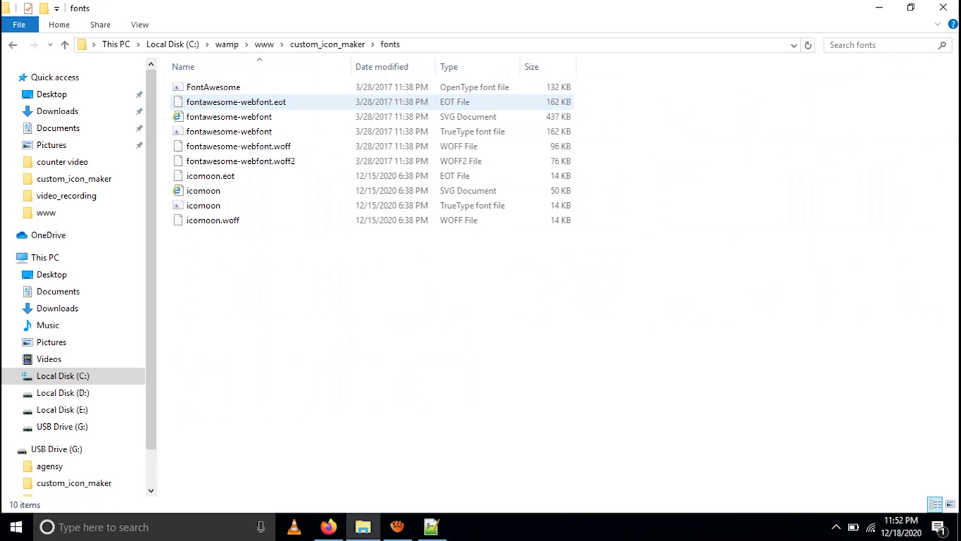
# Step: Look through the images, js and ref_svg_file folders inside the custom_icon_maker project
pyautogui.press('BackSpace')
pyautogui.doubleClick(364, 102)
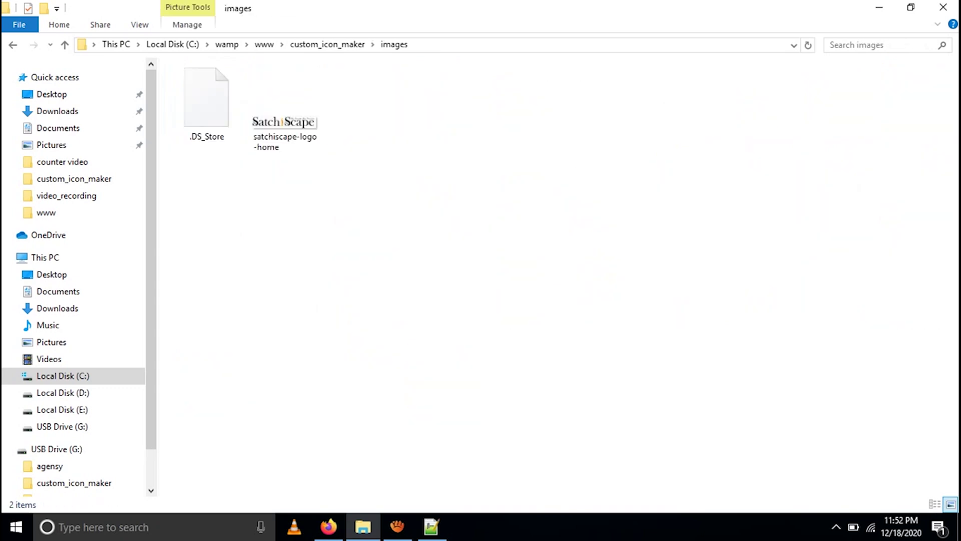
pyautogui.hotkey('alt', 'Left')
pyautogui.click(439, 103)
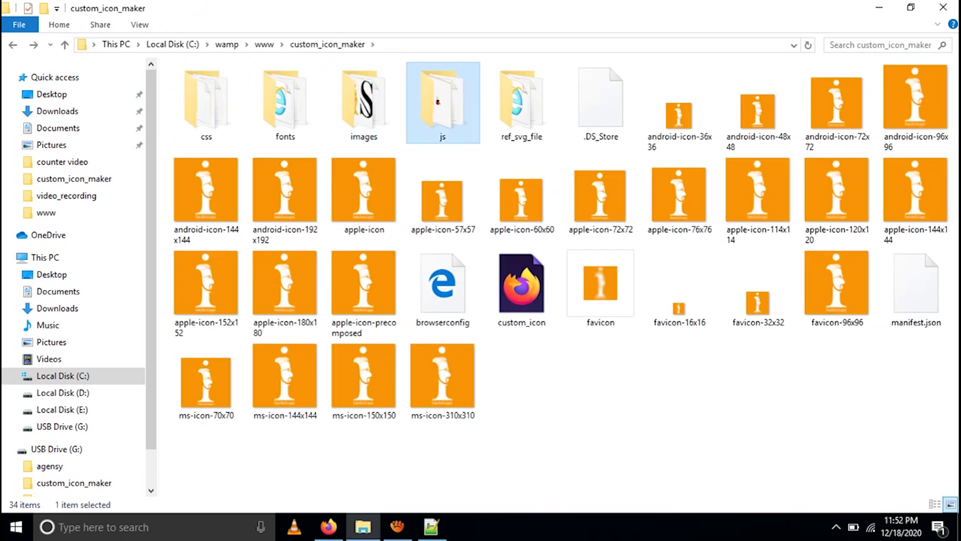
pyautogui.doubleClick(437, 103)
pyautogui.hotkey('alt', 'Left')
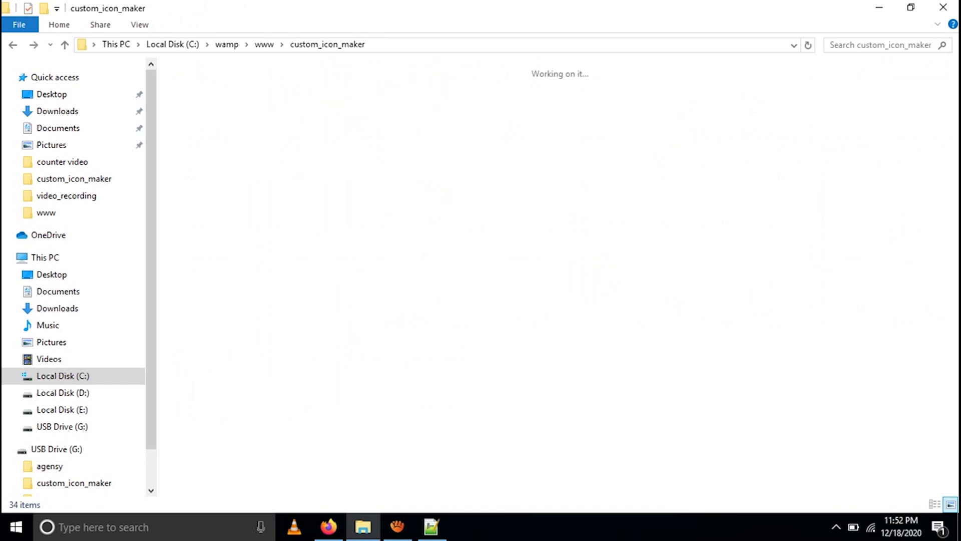
pyautogui.doubleClick(522, 100)
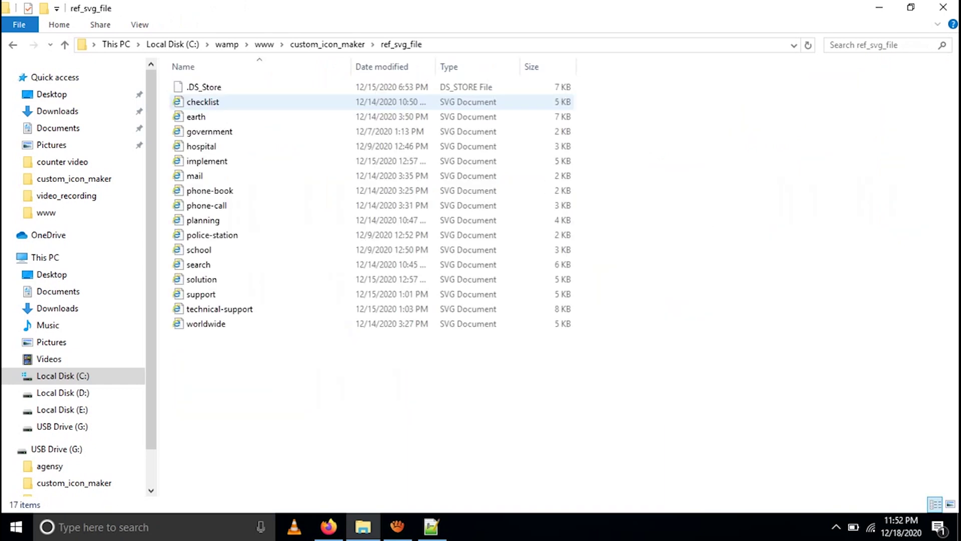
pyautogui.hotkey('alt', 'Left')
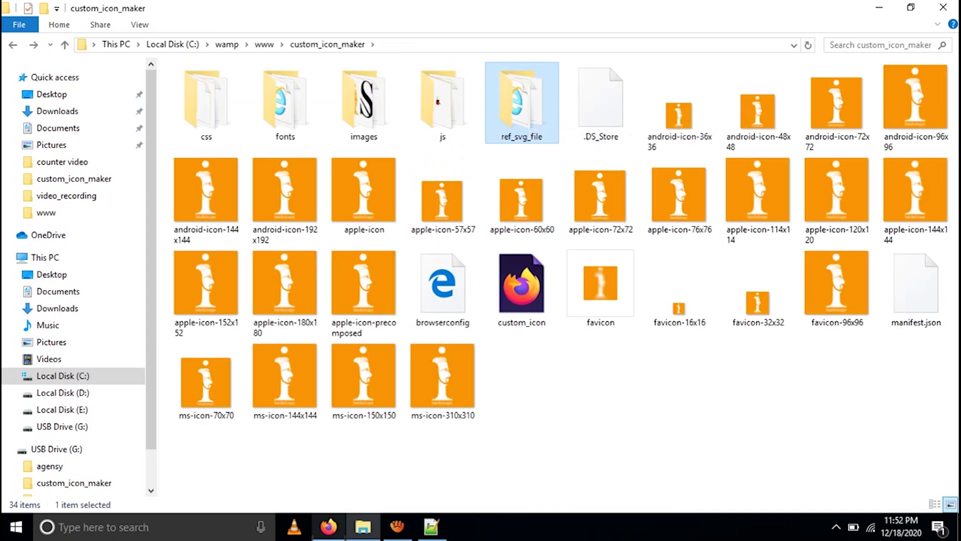
# Step: Switch to Firefox and review the local custom icon page, plus the download formats of Flaticon's Phone Call icon
pyautogui.click(329, 527)
pyautogui.click(382, 12)
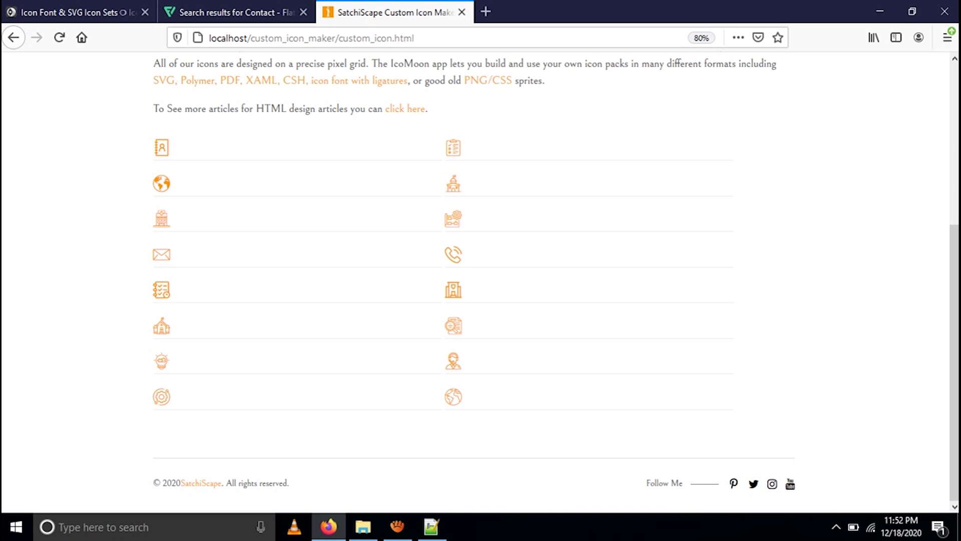
pyautogui.click(235, 12)
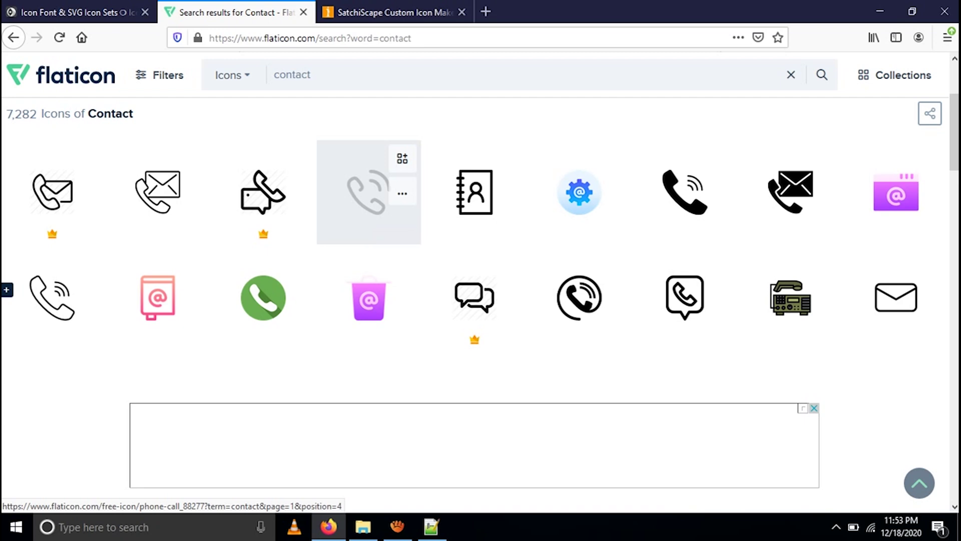
pyautogui.click(369, 200)
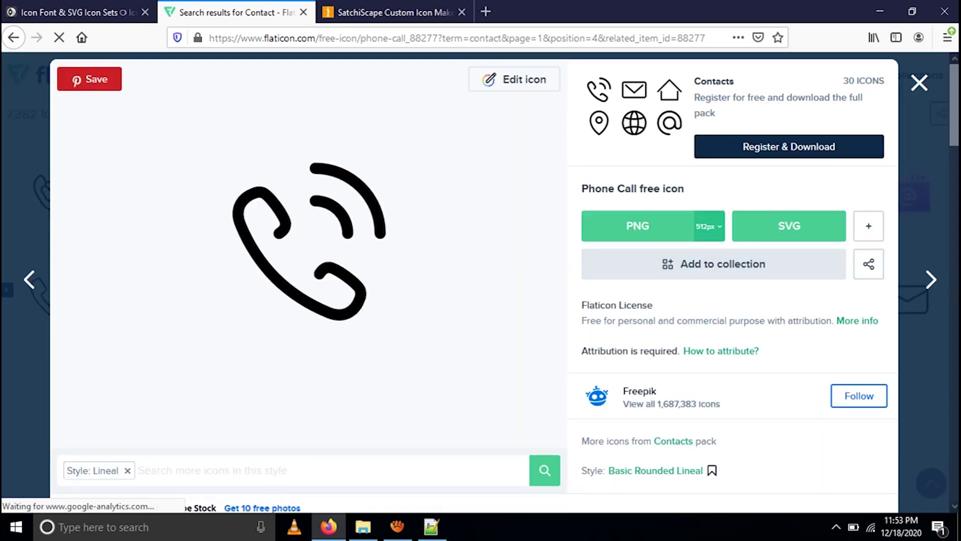
pyautogui.click(868, 227)
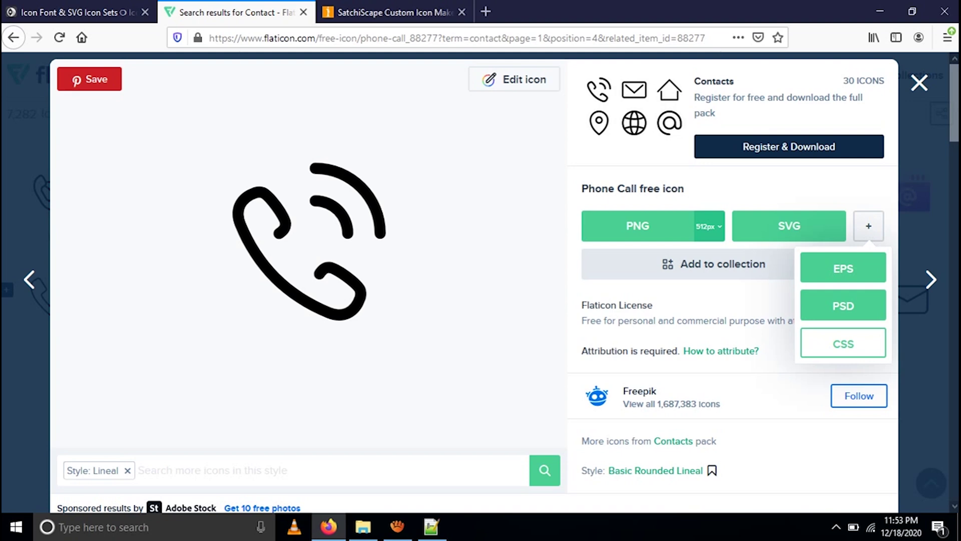
pyautogui.click(919, 82)
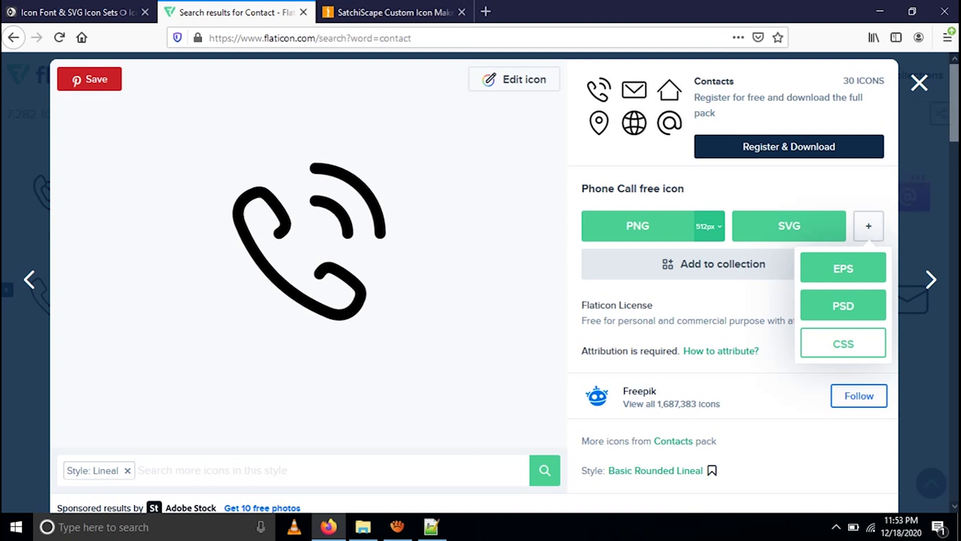
# Step: Switch to File Explorer and check the SVG files stored in the ref_svg_file folder
pyautogui.click(363, 527)
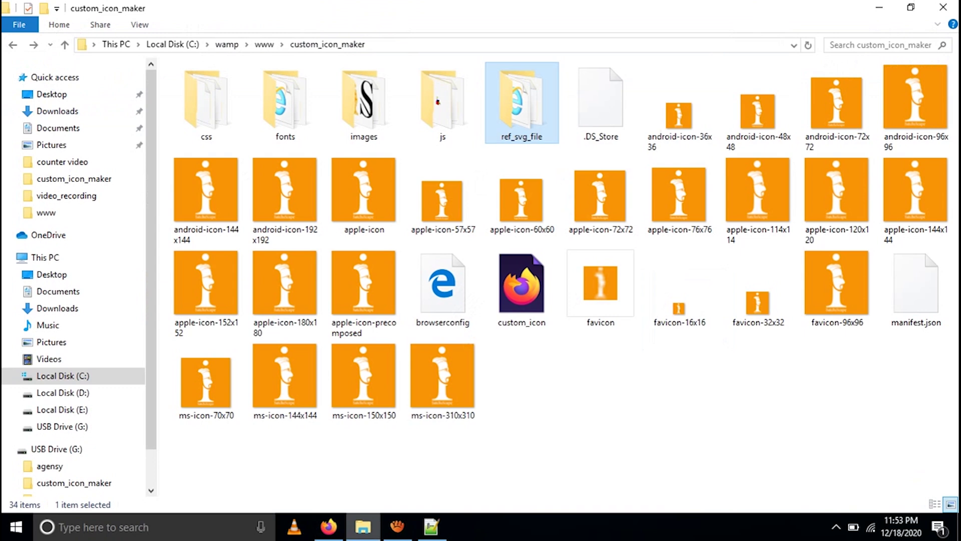
pyautogui.press('Return')
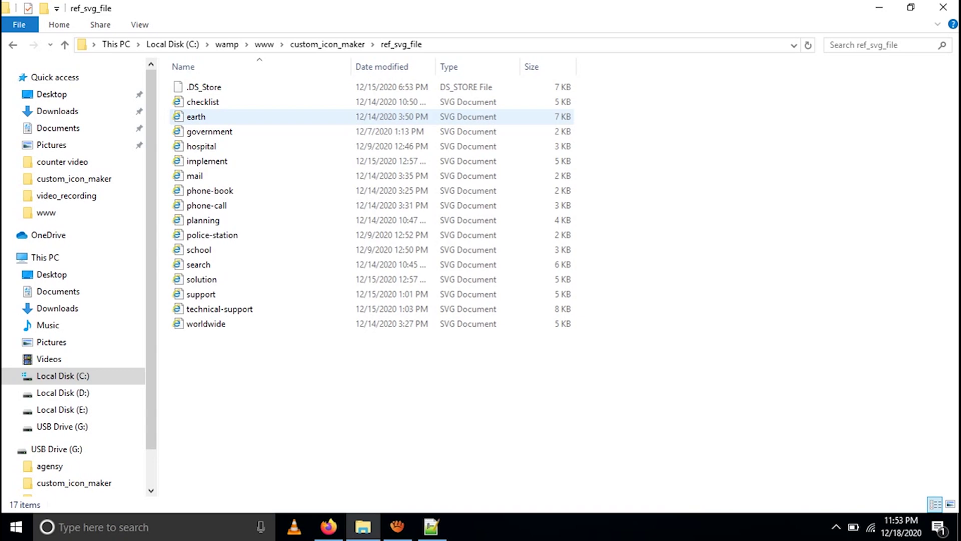
pyautogui.hotkey('alt', 'Left')
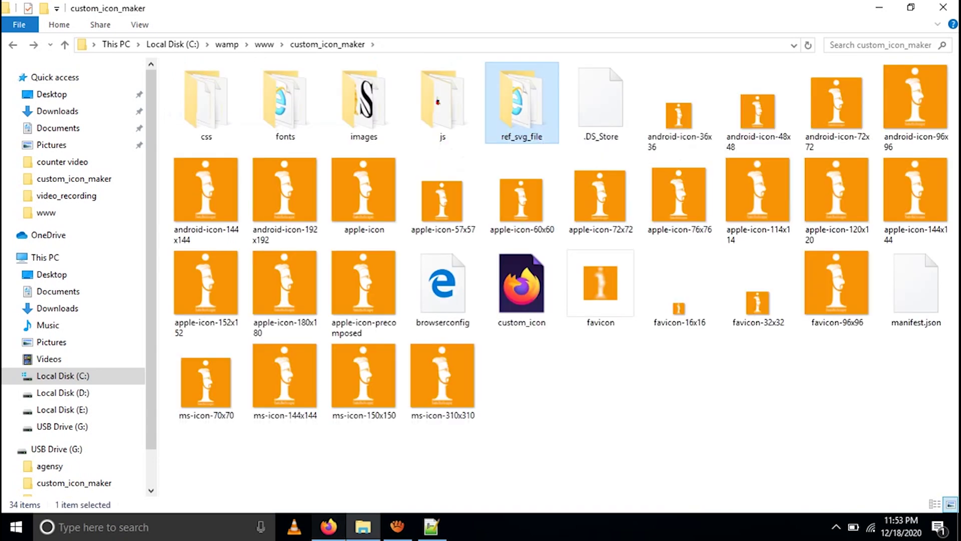
# Step: Return to Firefox and open the IcoMoon App from the icomoon.io site
pyautogui.click(329, 526)
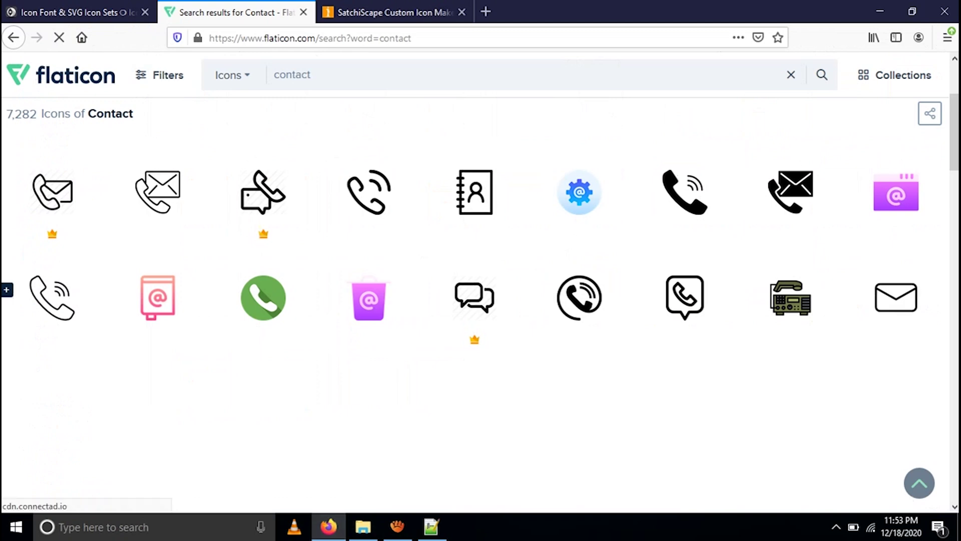
pyautogui.click(78, 12)
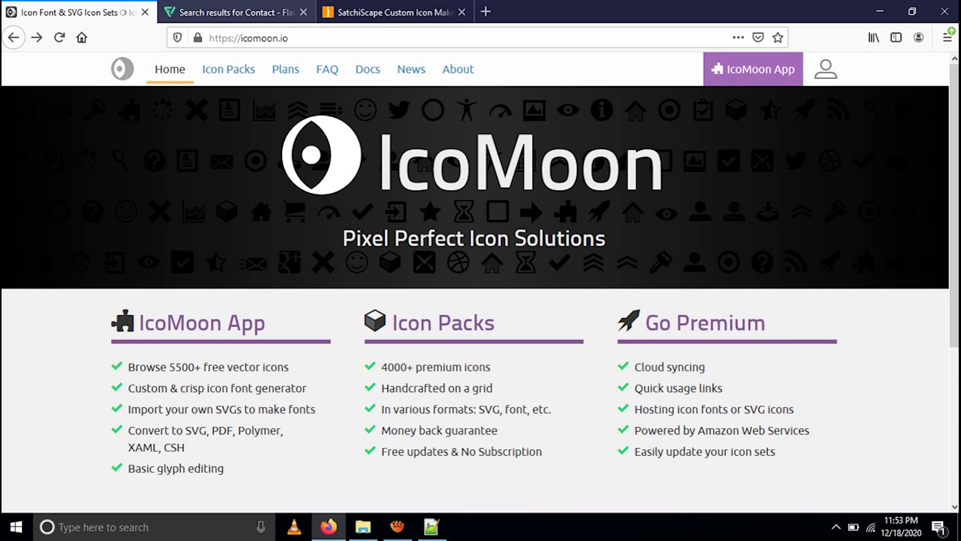
pyautogui.click(320, 155)
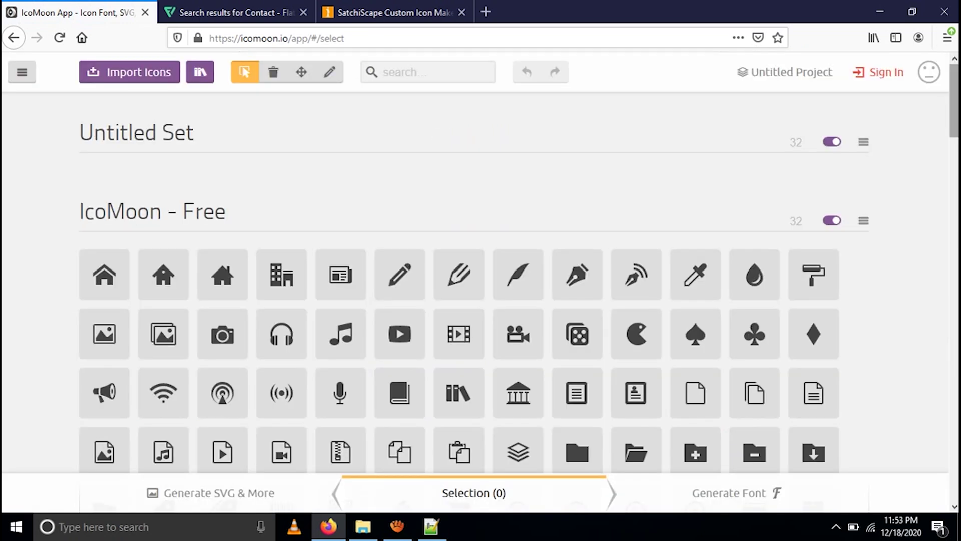
pyautogui.moveTo(954, 100)
pyautogui.mouseDown()
pyautogui.moveTo(954, 464)
pyautogui.moveTo(954, 100)
pyautogui.mouseUp()
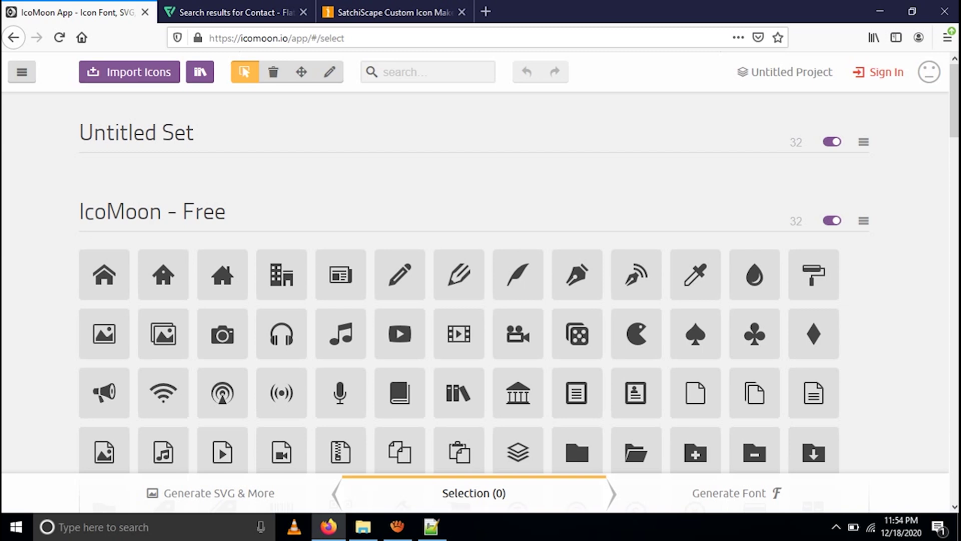
# Step: Import the checklist and earth SVG files from ref_svg_file into the icon library
pyautogui.click(130, 72)
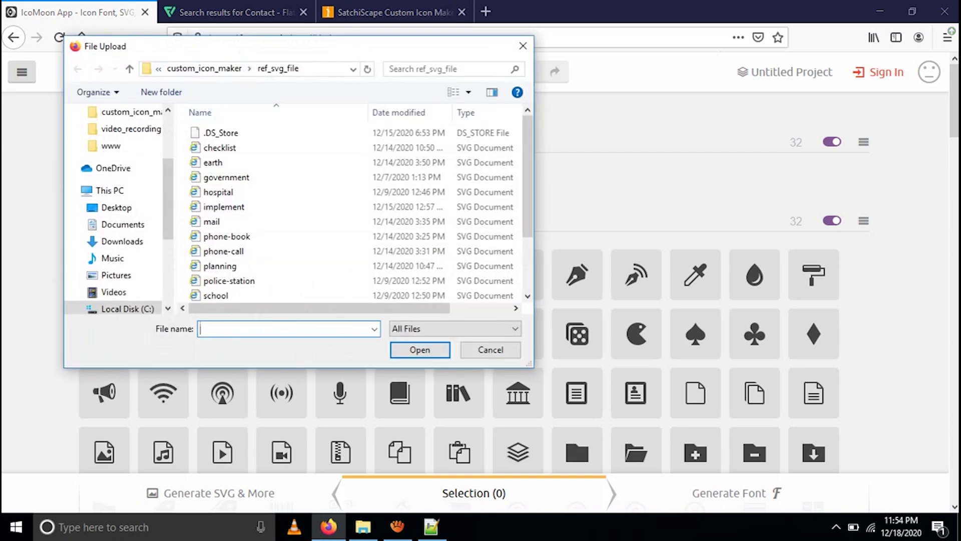
pyautogui.click(220, 148)
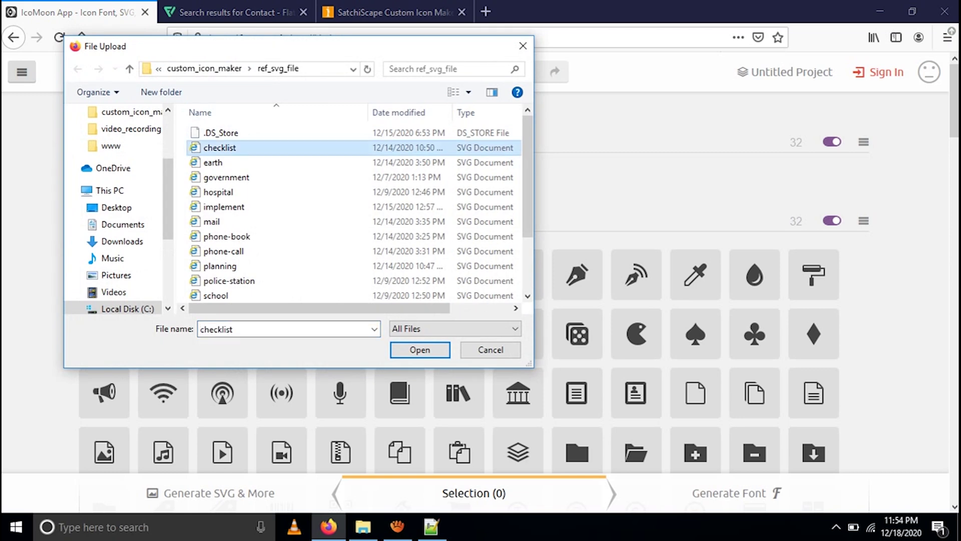
pyautogui.keyDown('ctrl'); pyautogui.click(213, 163); pyautogui.keyUp('ctrl')
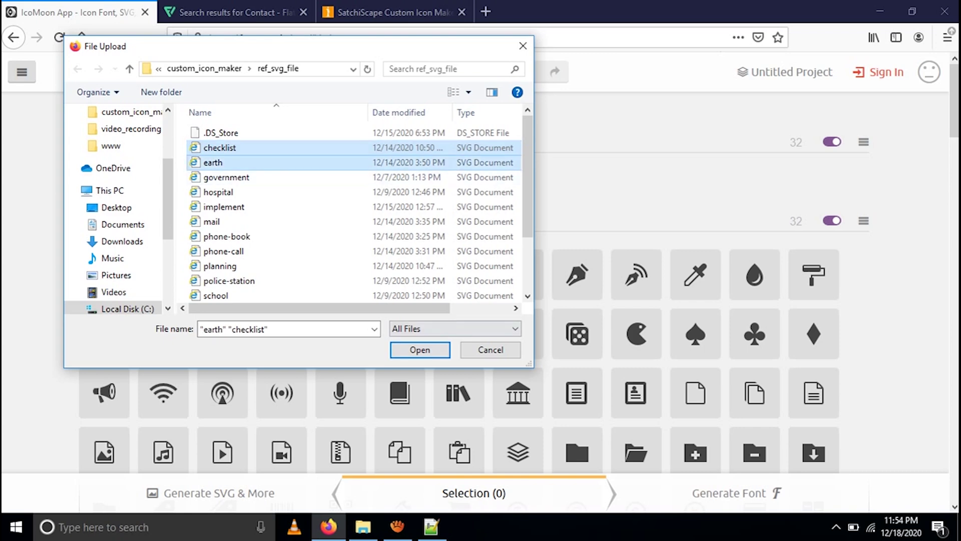
pyautogui.click(420, 350)
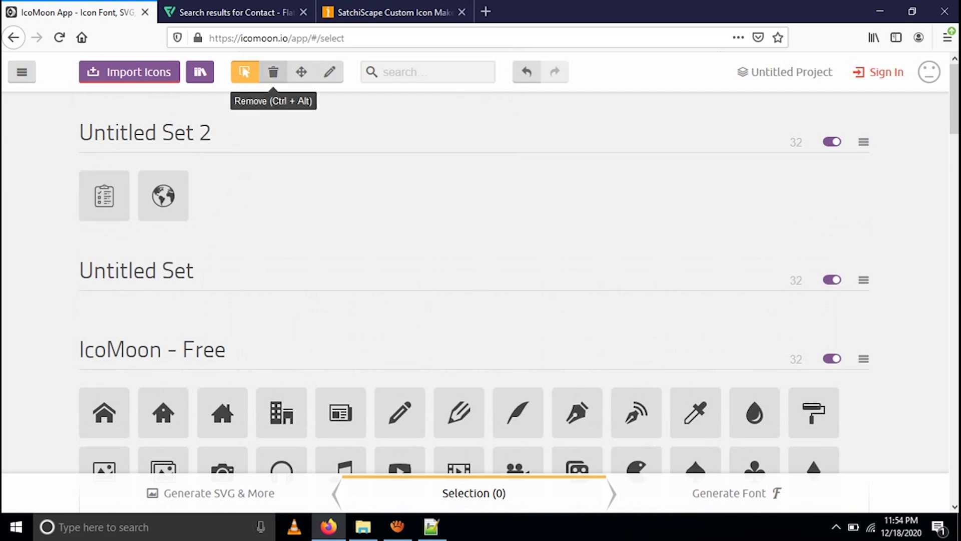
# Step: Remove the earth icon from the imported set and import the hospital SVG from ref_svg_file
pyautogui.click(273, 72)
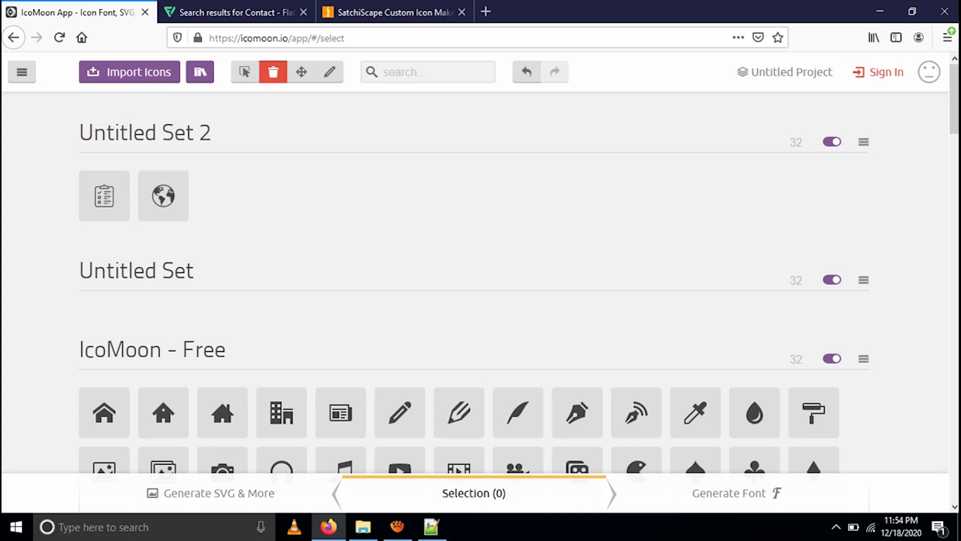
pyautogui.click(163, 195)
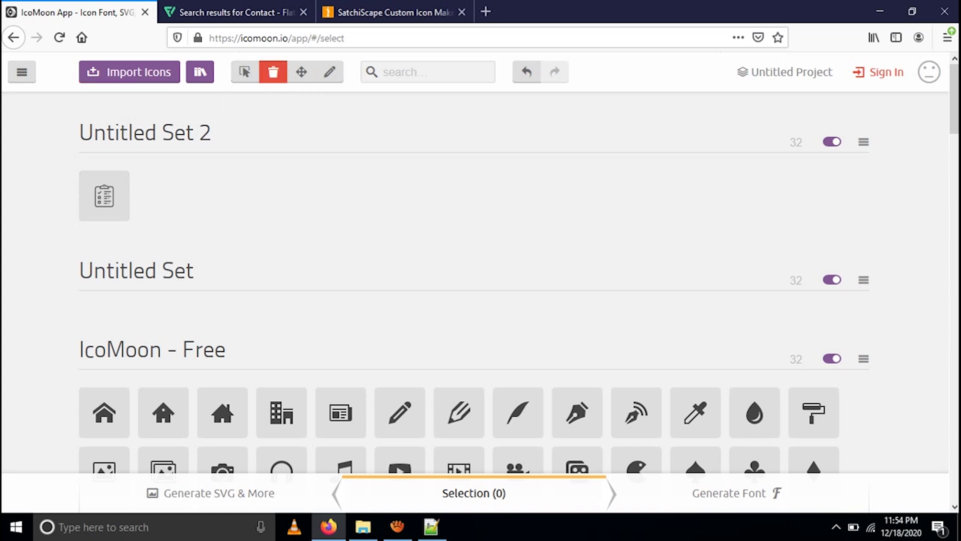
pyautogui.click(130, 72)
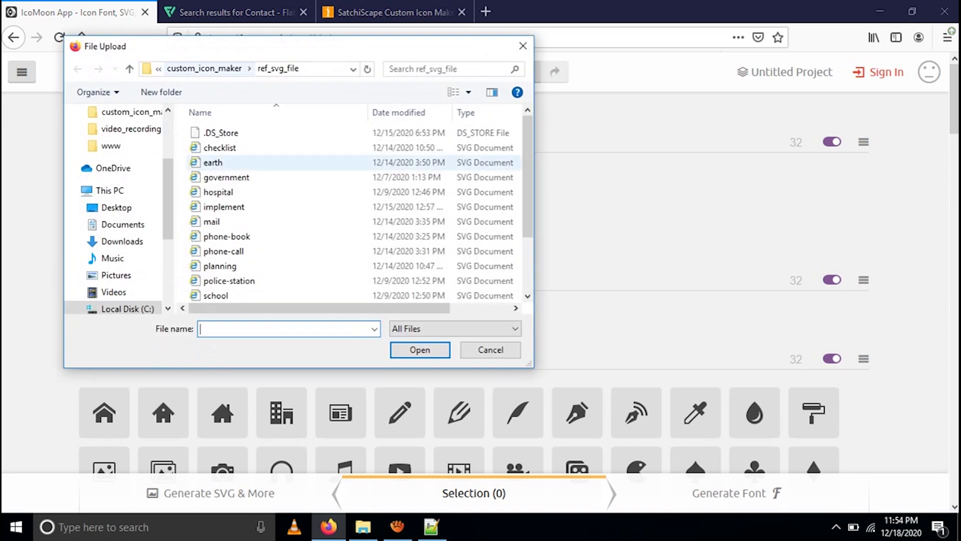
pyautogui.click(218, 192)
pyautogui.doubleClick(218, 193)
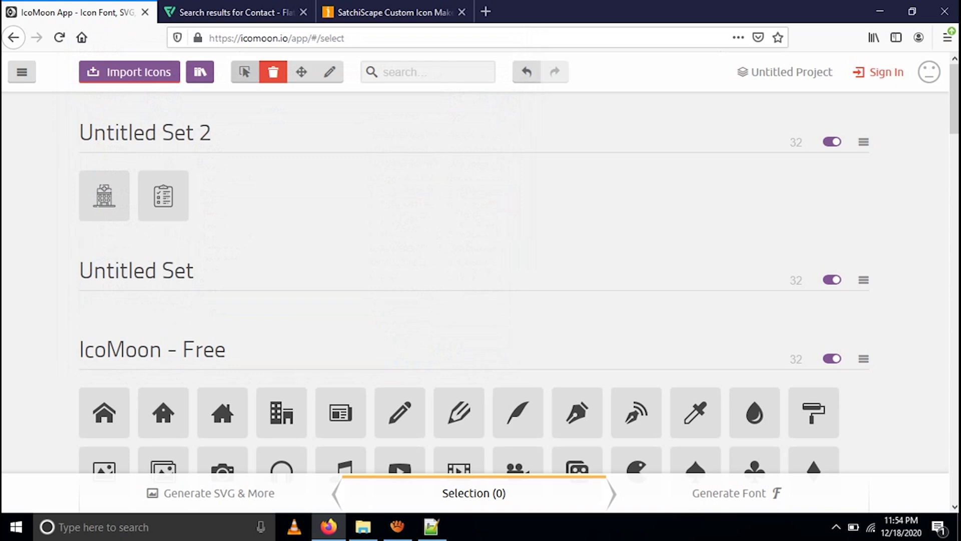
# Step: Select the imported hospital and checklist icons and generate a font from them
pyautogui.click(245, 71)
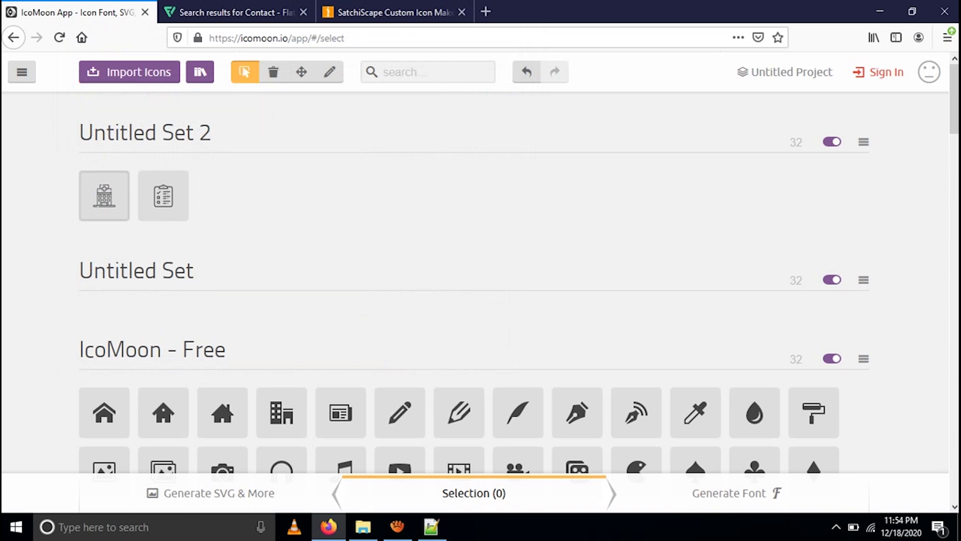
pyautogui.click(104, 196)
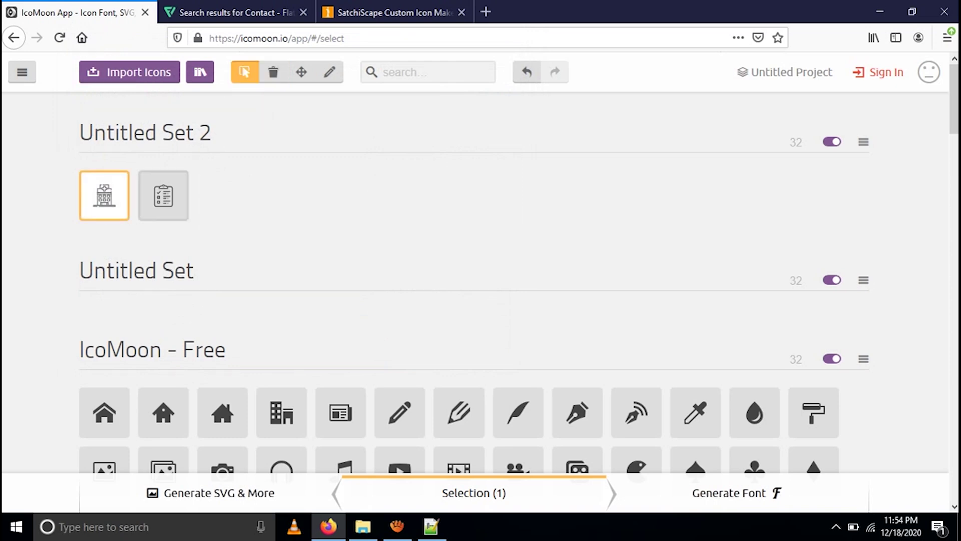
pyautogui.click(163, 196)
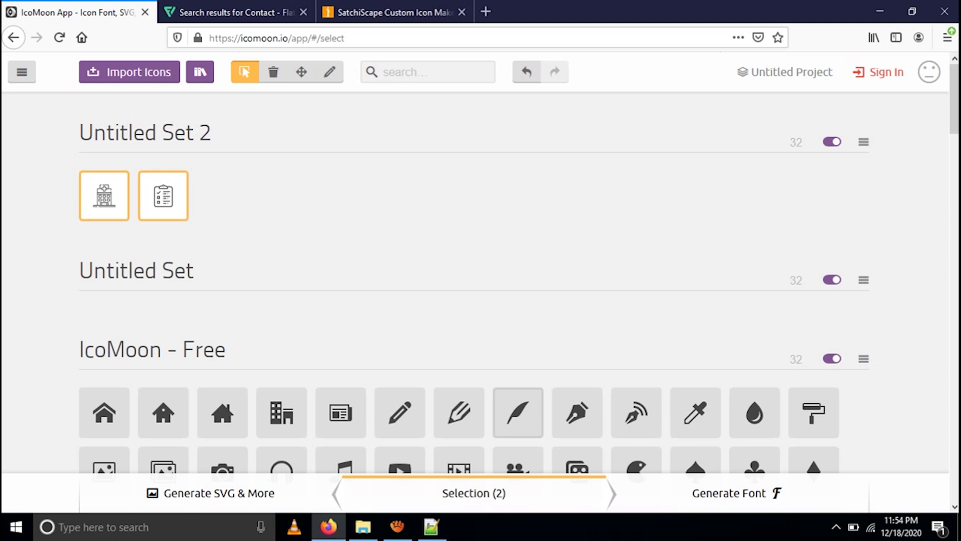
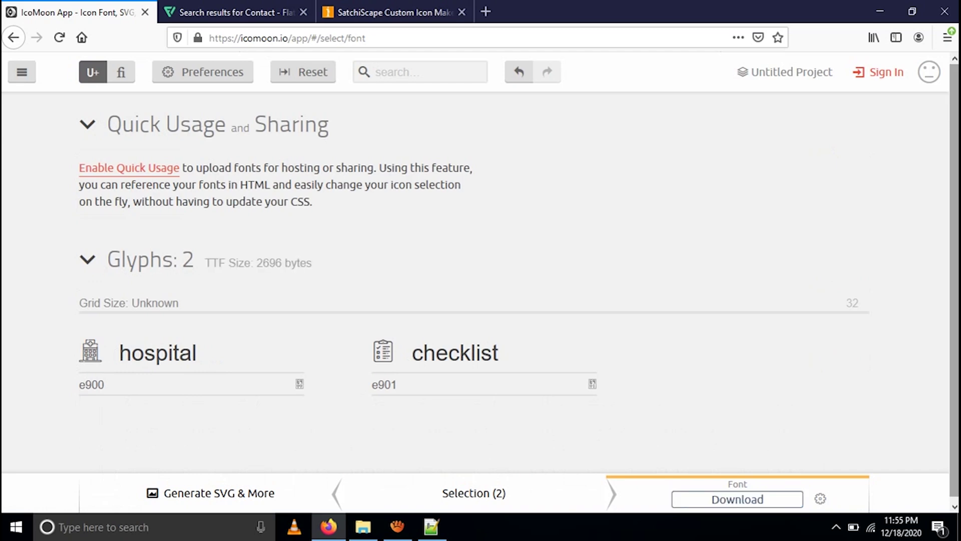
# Step: Examine the HTML, CSS and HTML entity code for the hospital glyph
pyautogui.moveTo(954, 295); pyautogui.dragTo(954, 311)
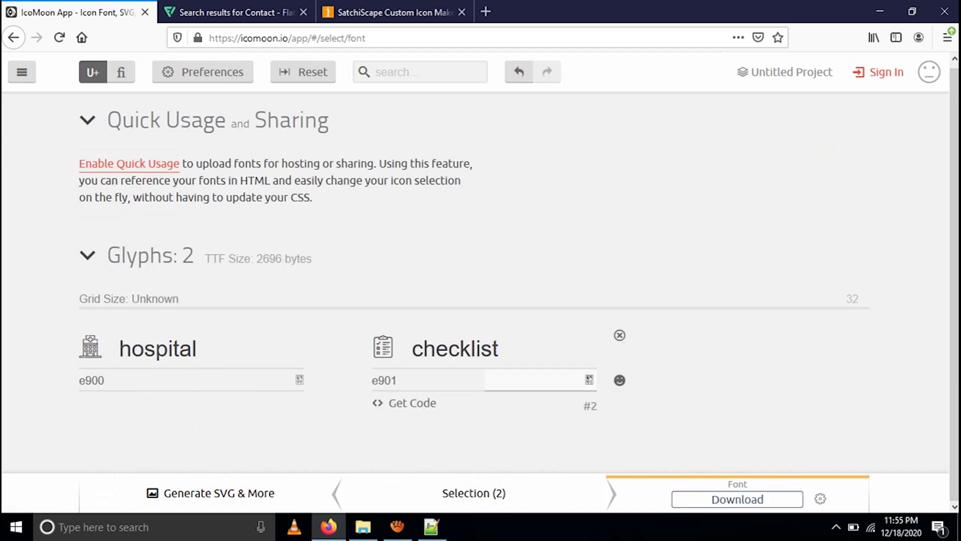
pyautogui.click(248, 381)
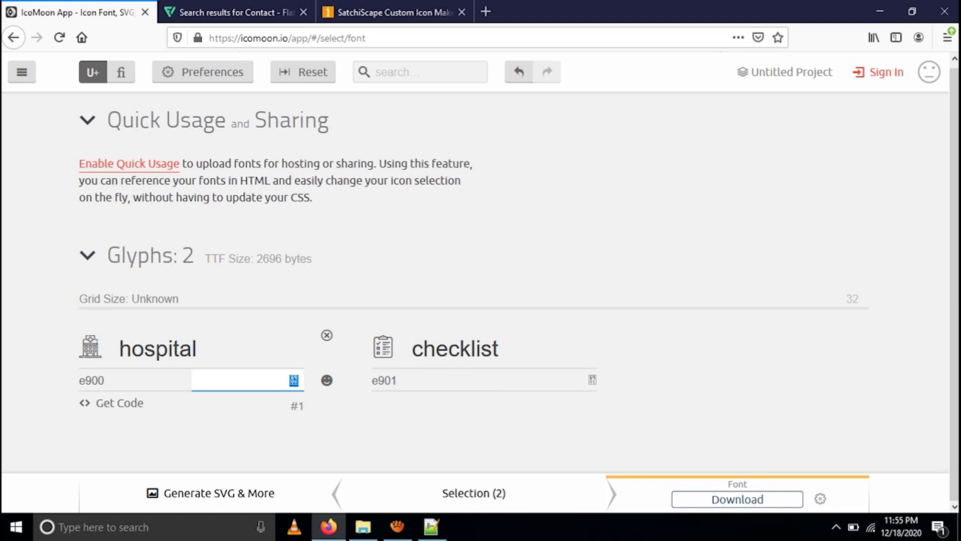
pyautogui.click(111, 403)
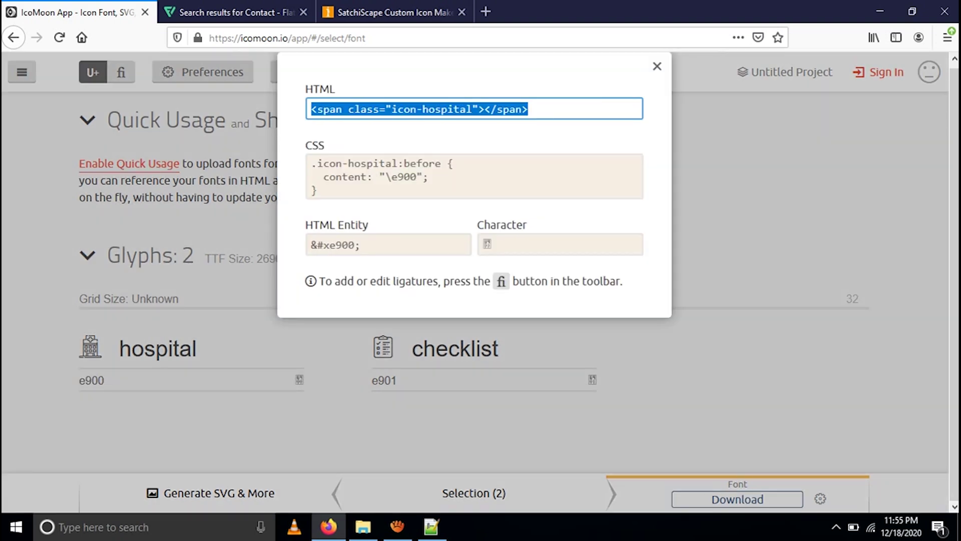
pyautogui.click(465, 177)
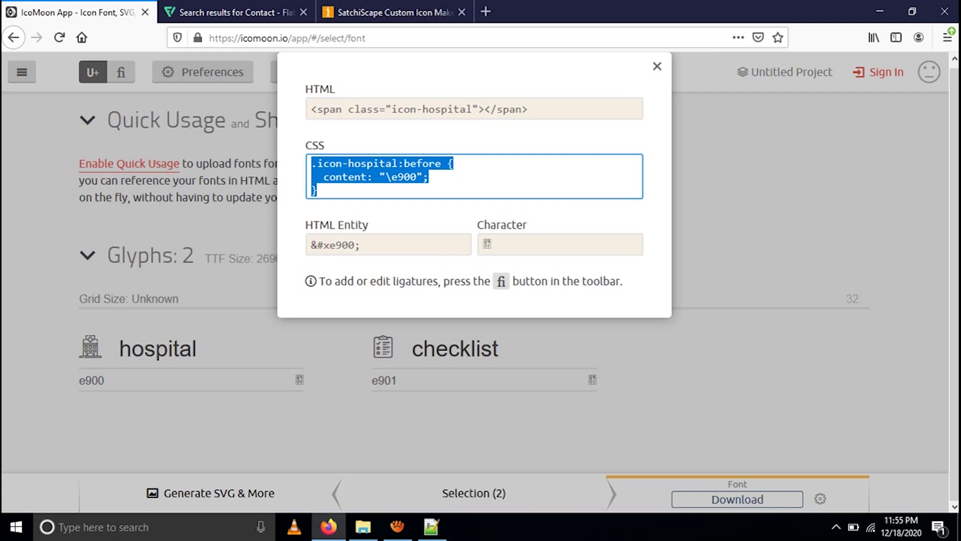
pyautogui.doubleClick(389, 244)
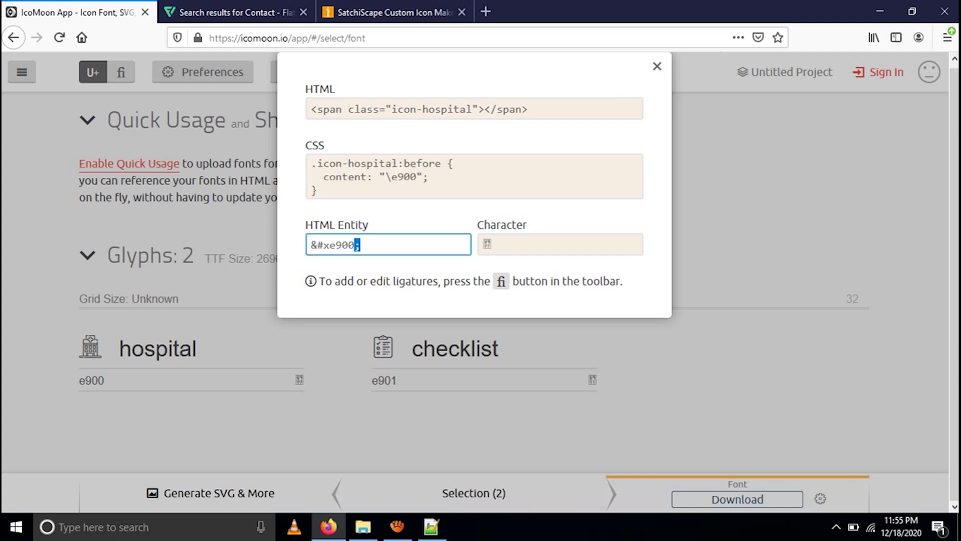
pyautogui.doubleClick(447, 109)
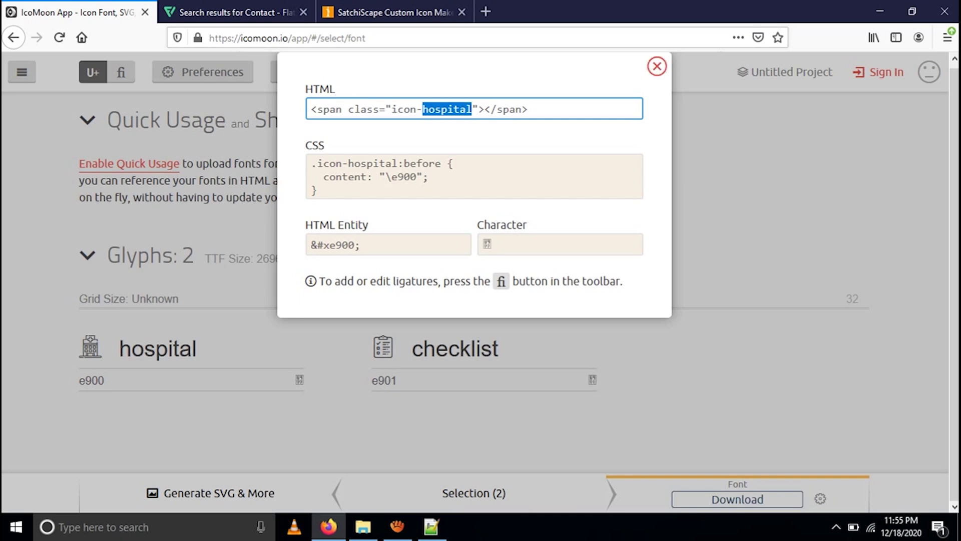
# Step: Close the glyph code details, download the generated font as icomoon.zip, and show the saved file in its folder
pyautogui.click(656, 66)
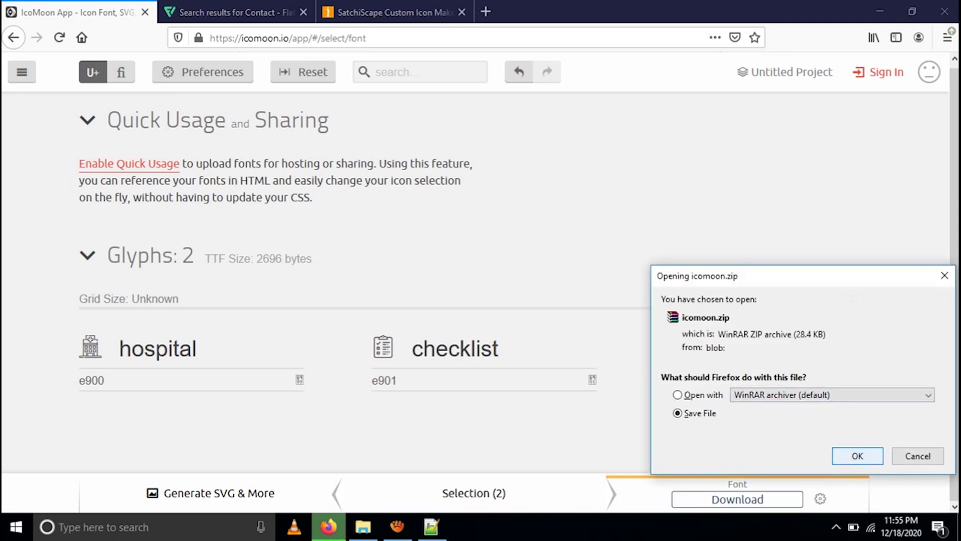
pyautogui.press('Return')
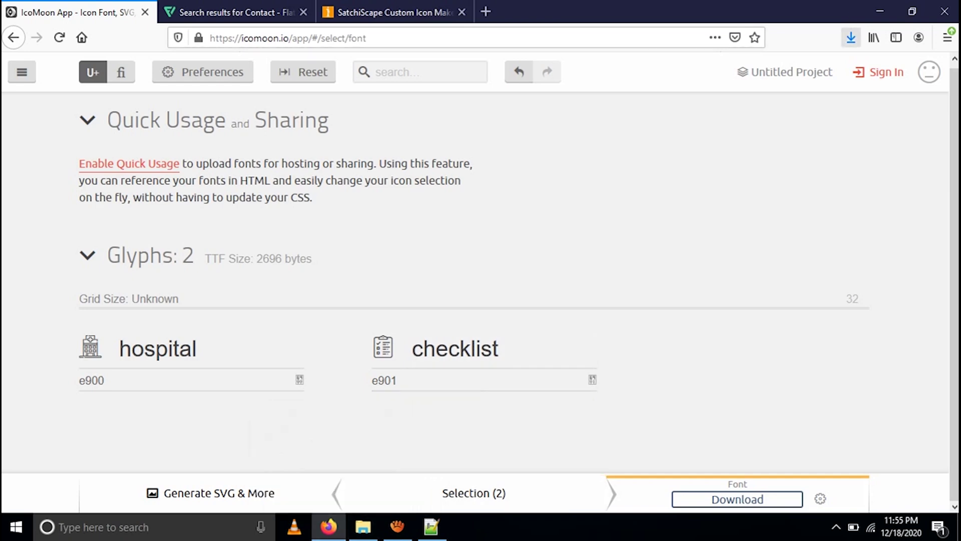
pyautogui.click(851, 37)
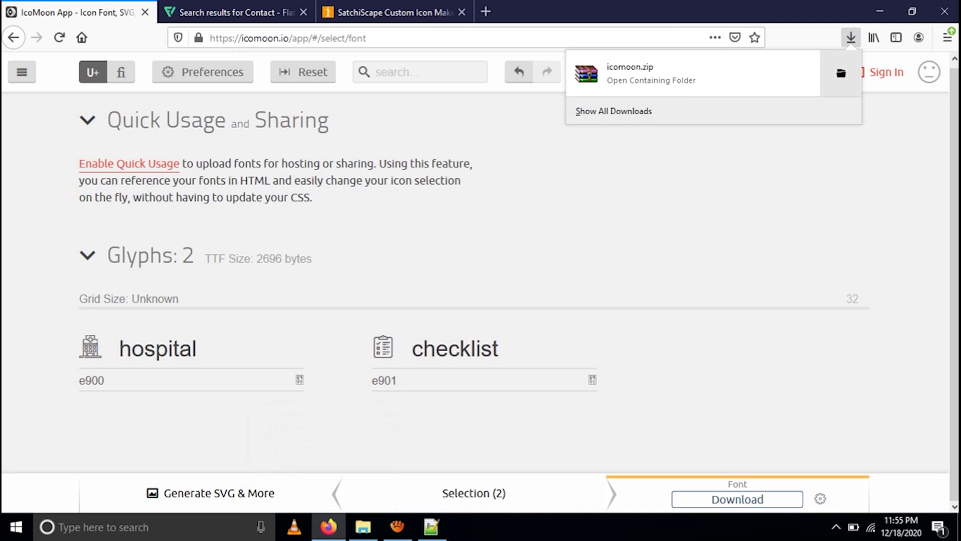
pyautogui.click(841, 74)
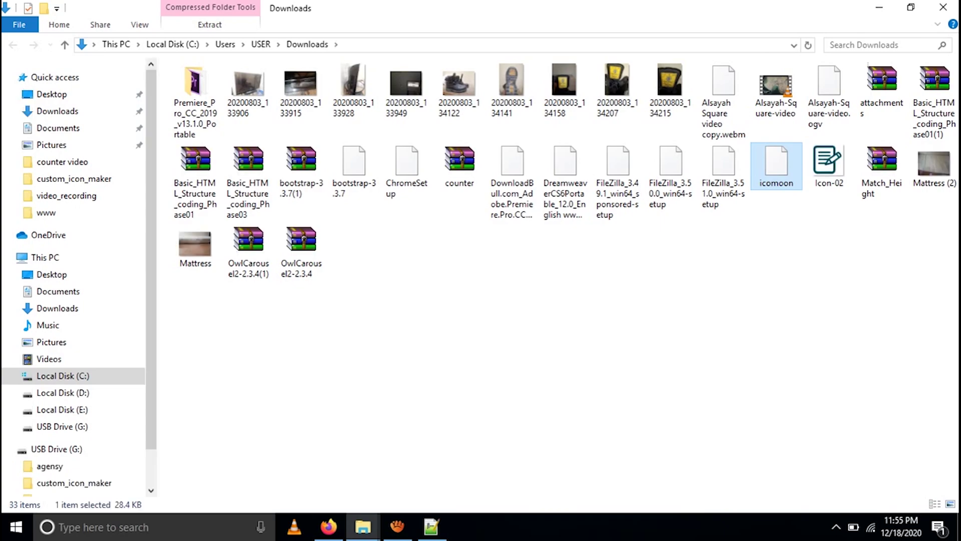
# Step: Copy icomoon.zip from Downloads to the desktop and extract its contents there
pyautogui.press('super+d')
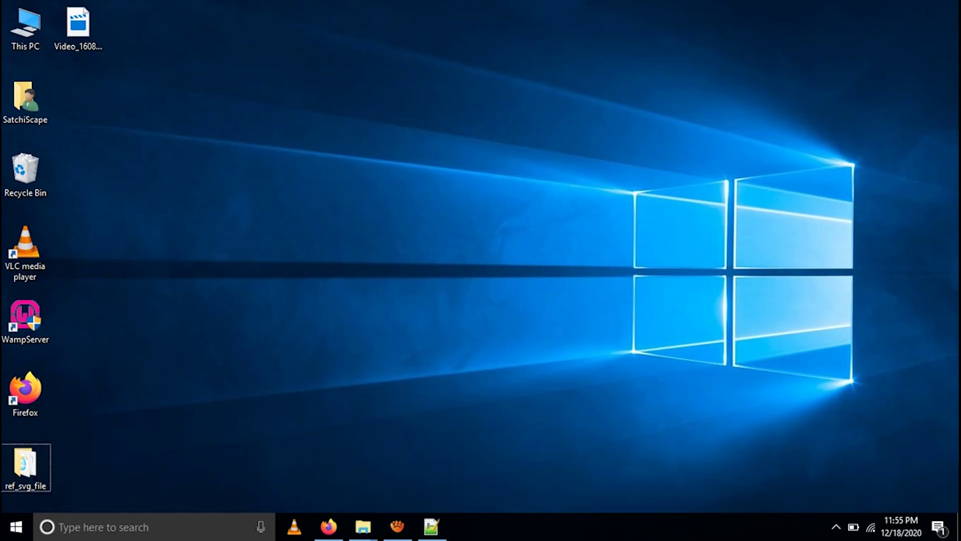
pyautogui.hotkey('ctrl', 'v')
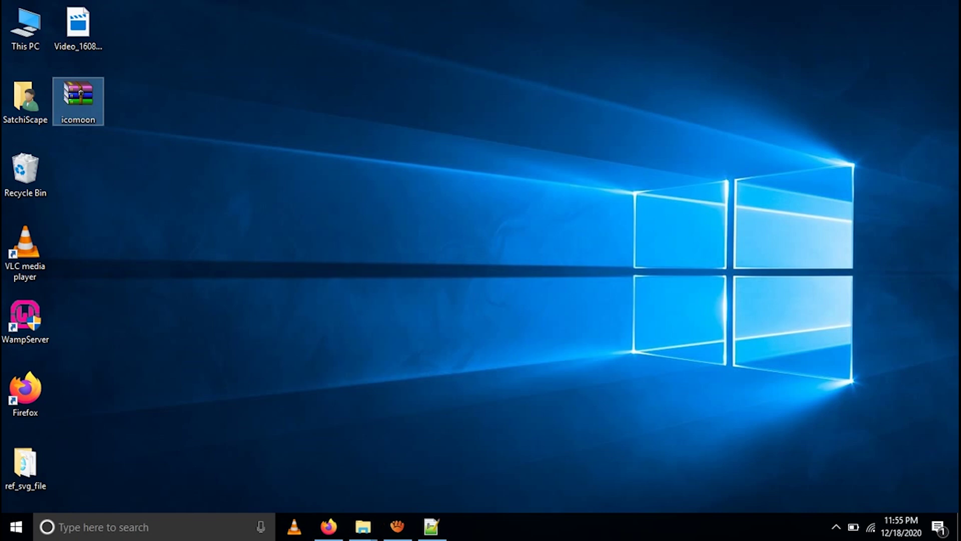
pyautogui.rightClick(81, 83)
pyautogui.click(127, 124)
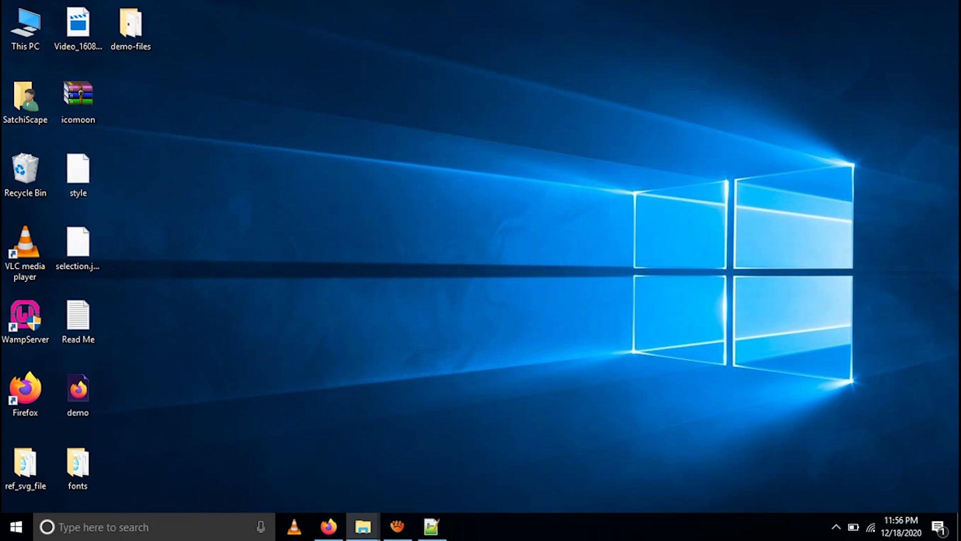
# Step: Look through the extracted demo-files and fonts folders on the desktop
pyautogui.doubleClick(130, 28)
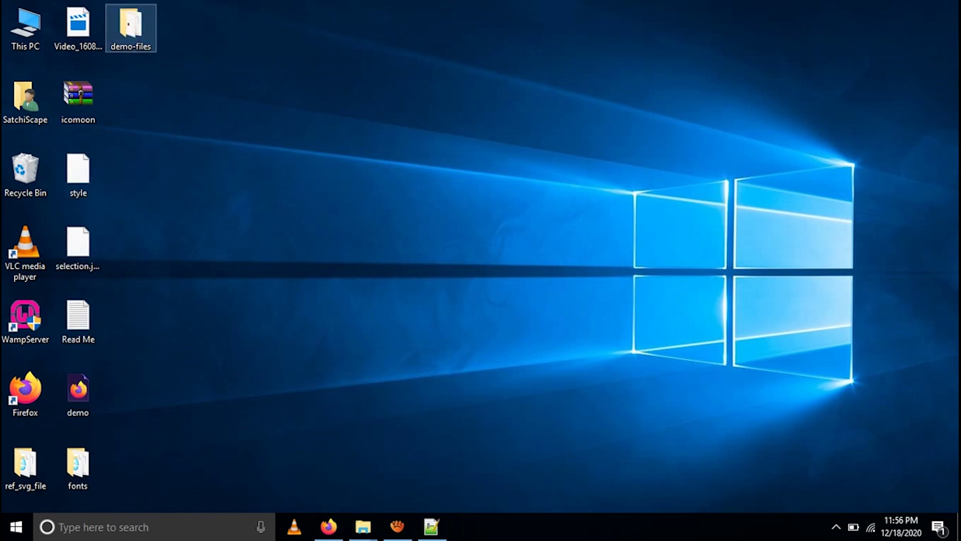
pyautogui.click(220, 102)
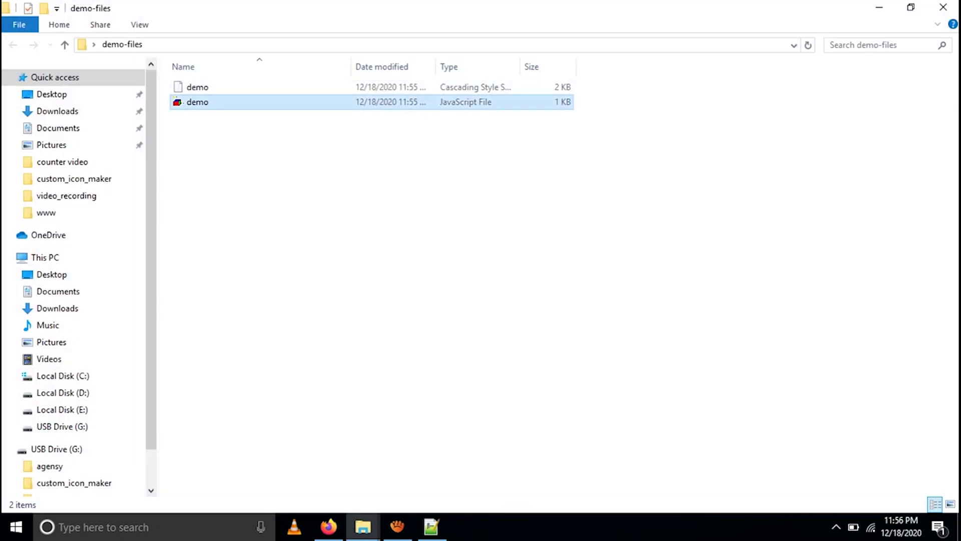
pyautogui.click(220, 87)
pyautogui.hotkey('alt', 'Up')
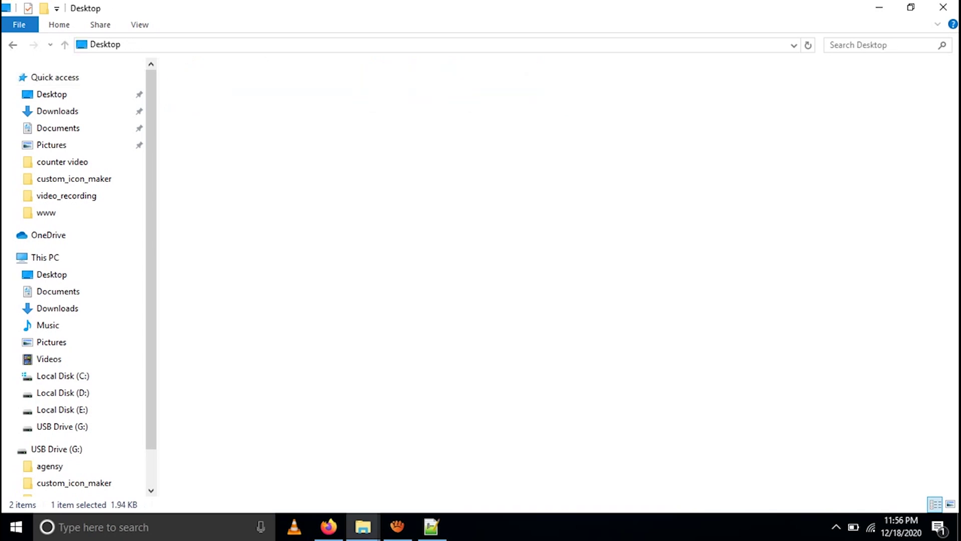
pyautogui.press('super+d')
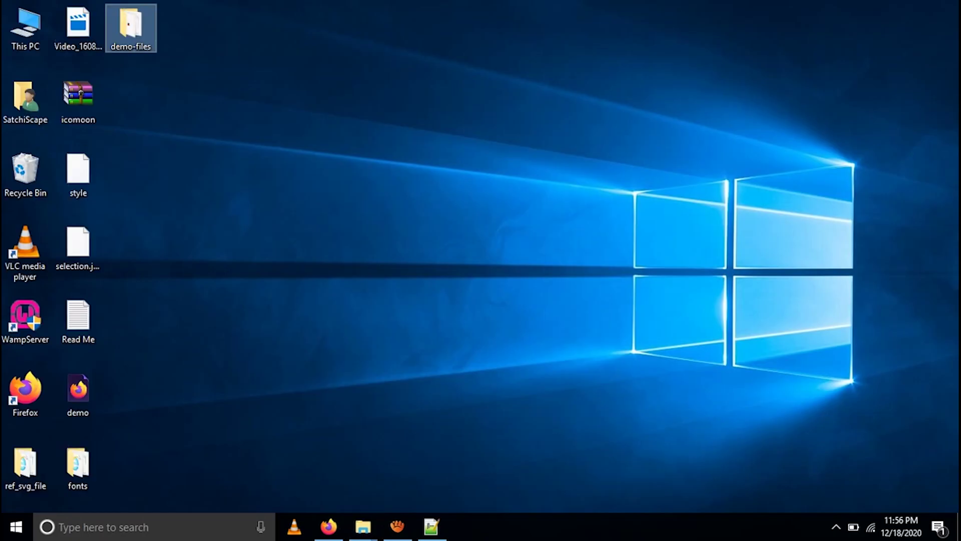
pyautogui.click(78, 395)
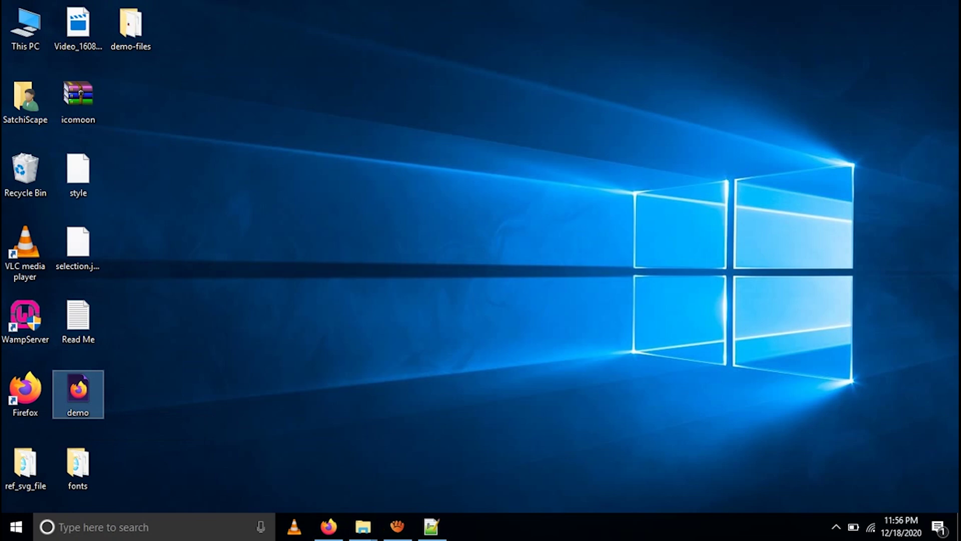
pyautogui.doubleClick(77, 465)
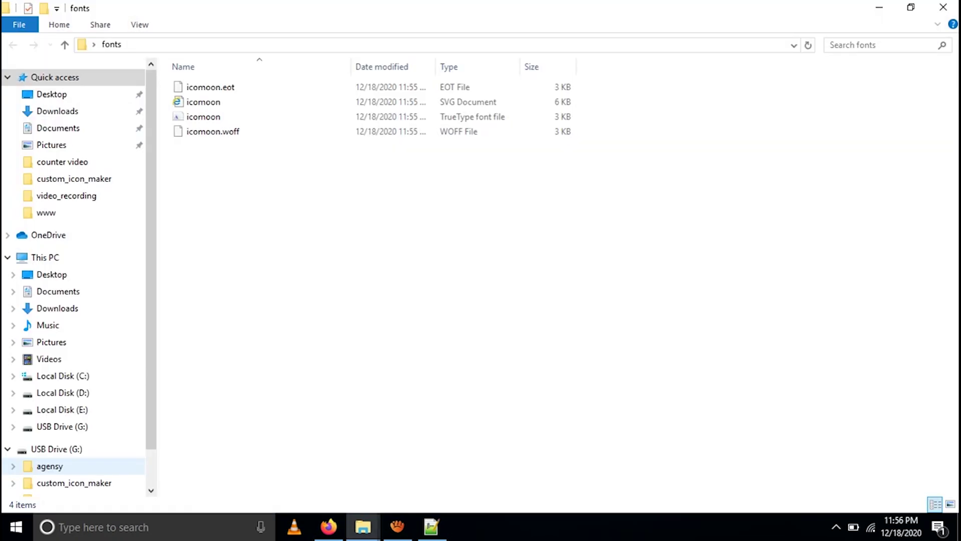
# Step: Compare the icomoon font files in custom_icon_maker's fonts folder with those in the extracted fonts folder
pyautogui.click(363, 527)
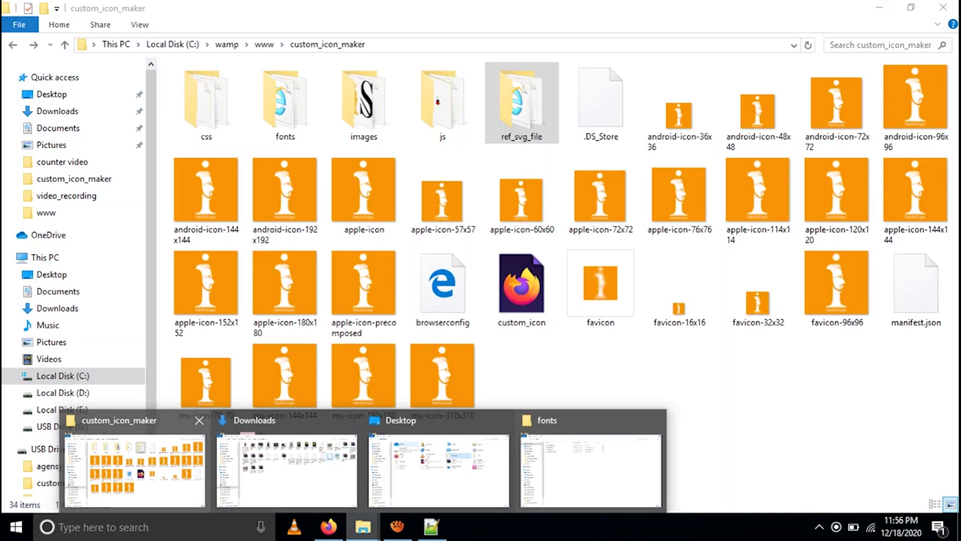
pyautogui.click(135, 468)
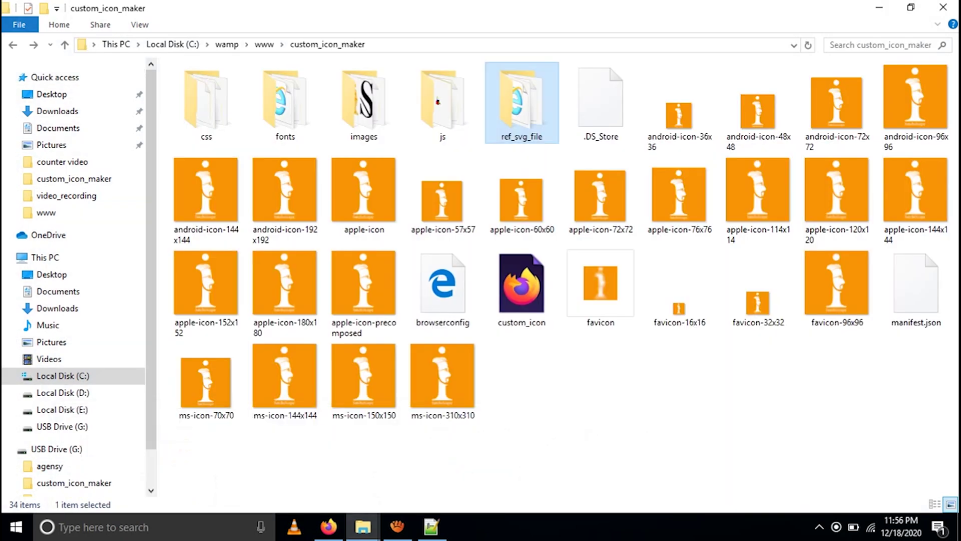
pyautogui.doubleClick(285, 103)
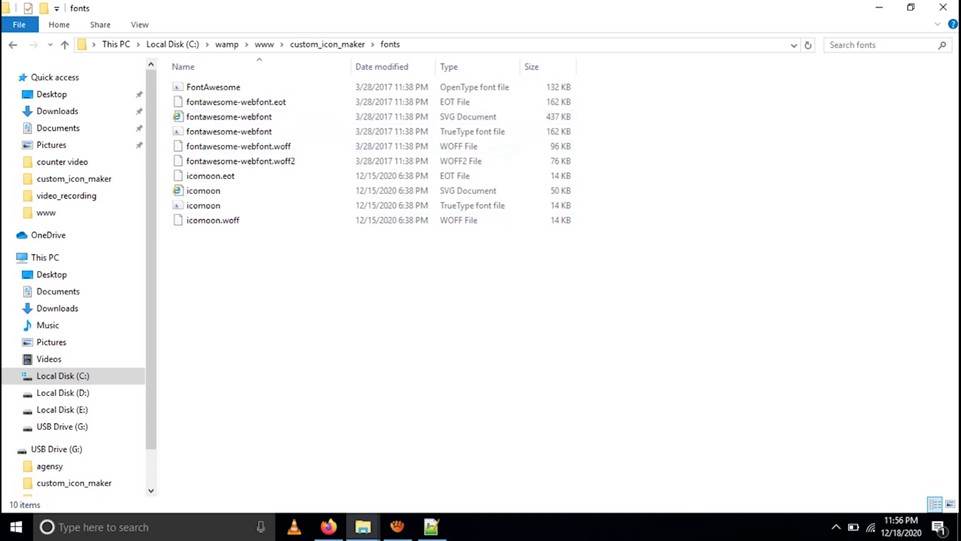
pyautogui.click(214, 220)
pyautogui.click(203, 205)
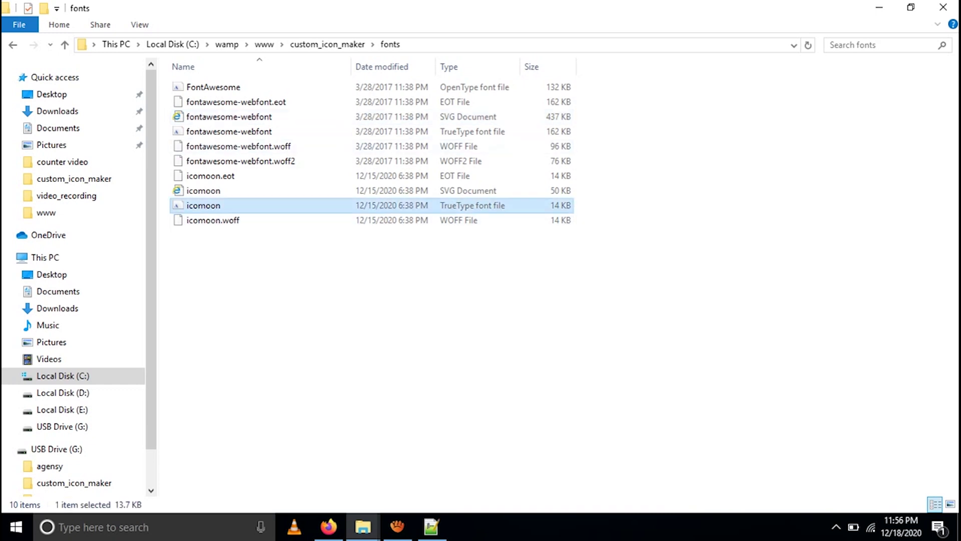
pyautogui.click(210, 176)
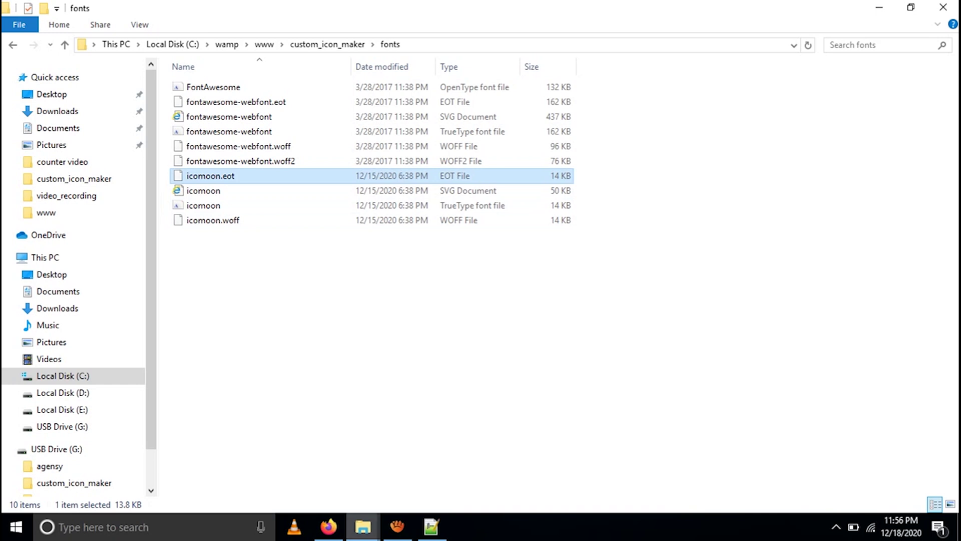
pyautogui.click(363, 526)
pyautogui.click(591, 471)
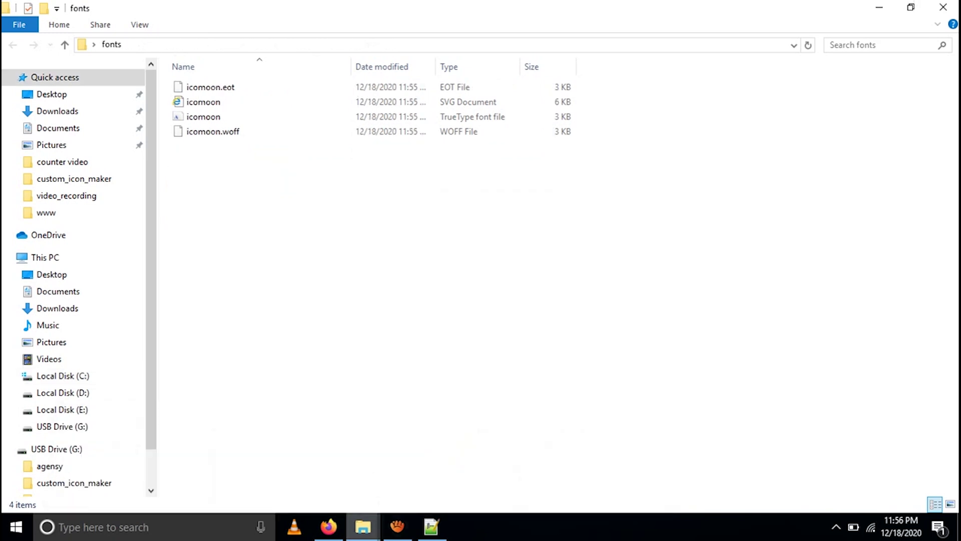
# Step: Open custom_iconmoon.css from the custom_icon_maker css folder in Notepad++
pyautogui.click(363, 527)
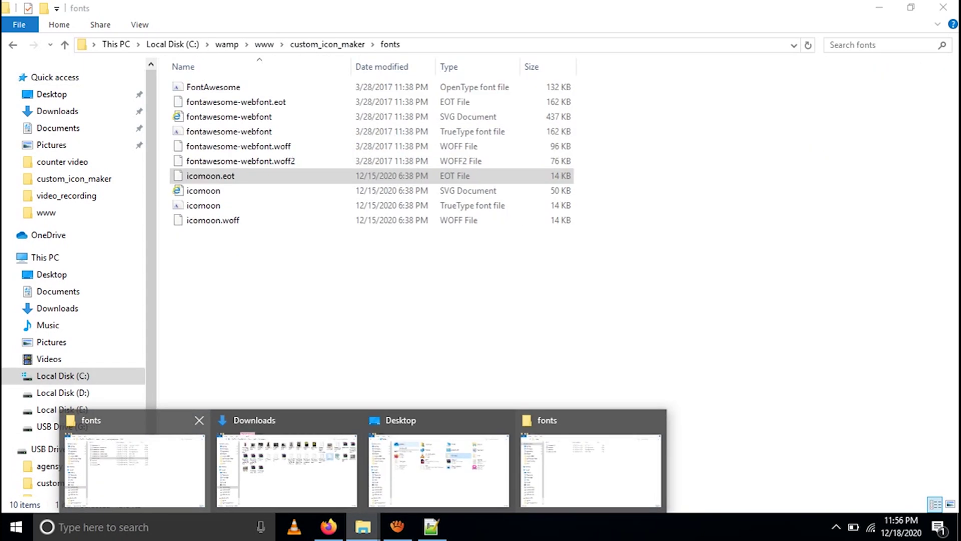
pyautogui.click(134, 470)
pyautogui.press('BackSpace')
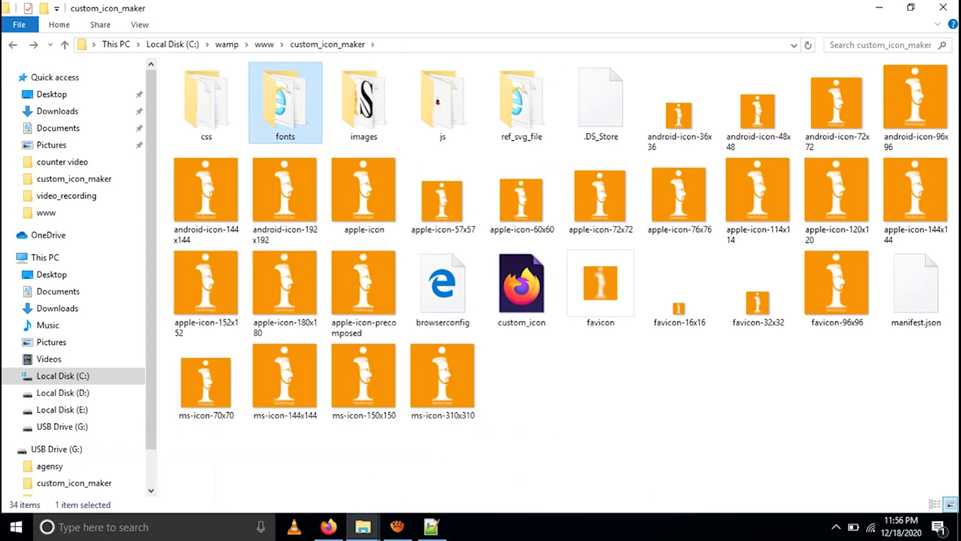
pyautogui.doubleClick(206, 114)
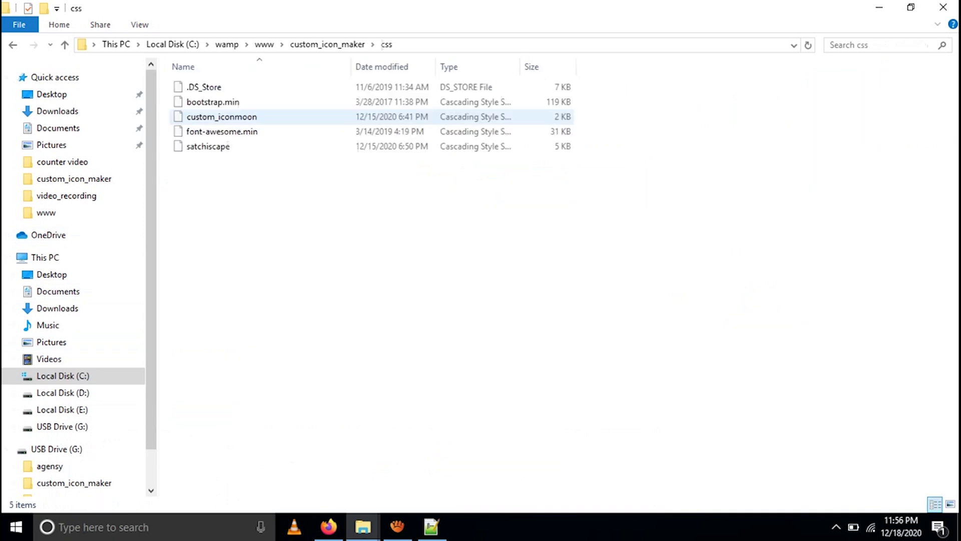
pyautogui.click(221, 117)
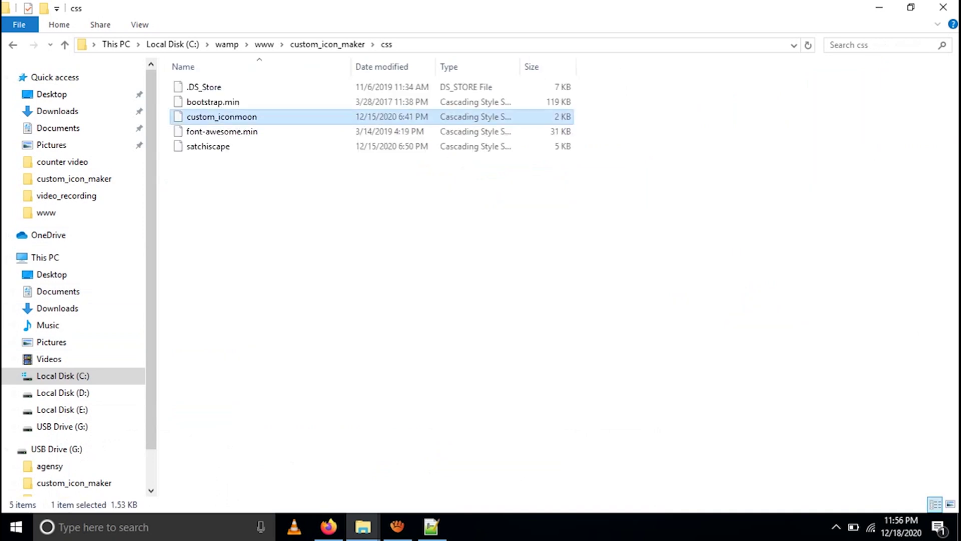
pyautogui.rightClick(200, 120)
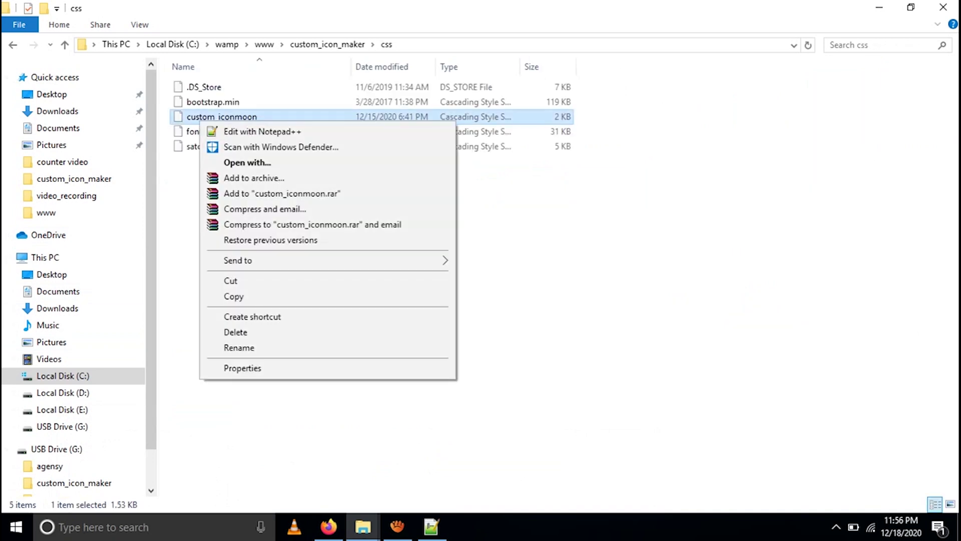
pyautogui.click(262, 132)
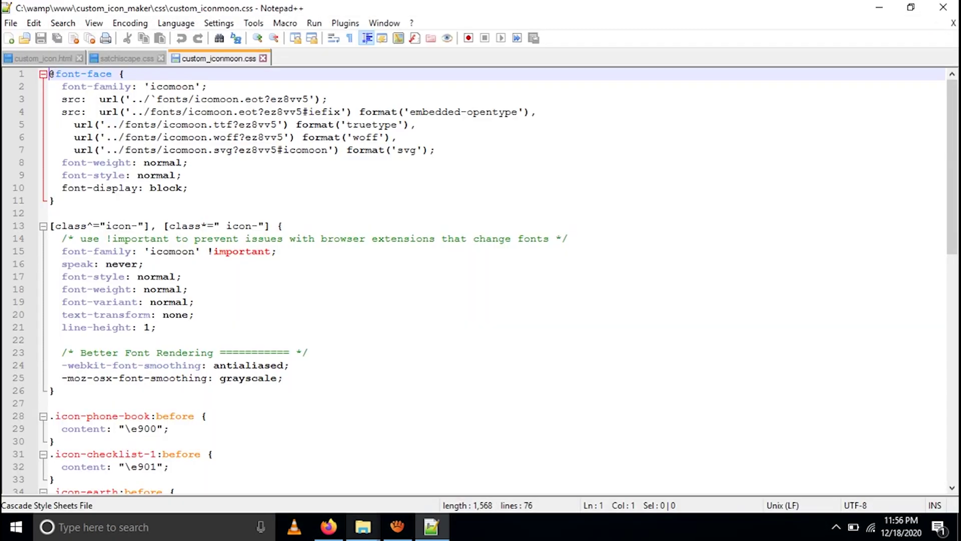
# Step: Leave the extracted fonts folder, close the open folder windows, and select the fonts folder on the desktop
pyautogui.moveTo(363, 526)
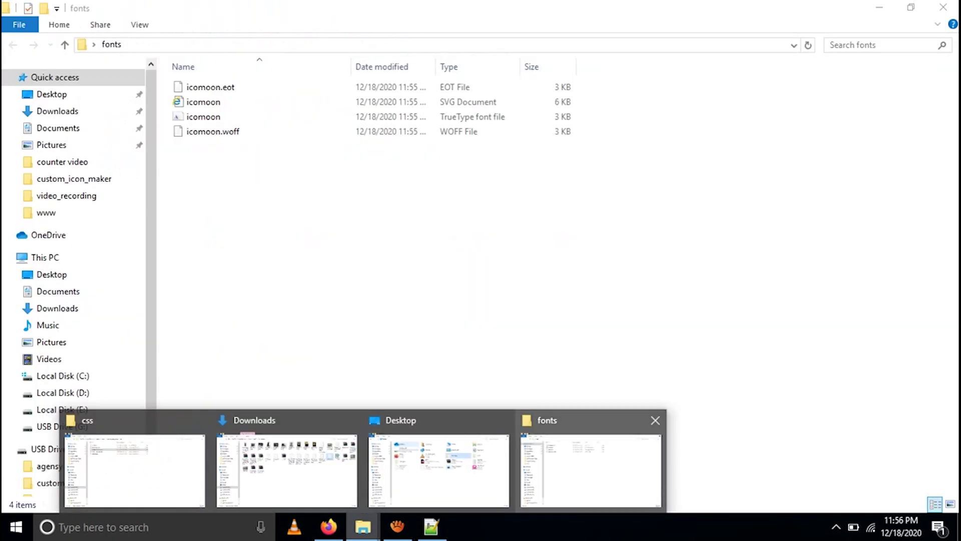
pyautogui.click(591, 471)
pyautogui.click(65, 45)
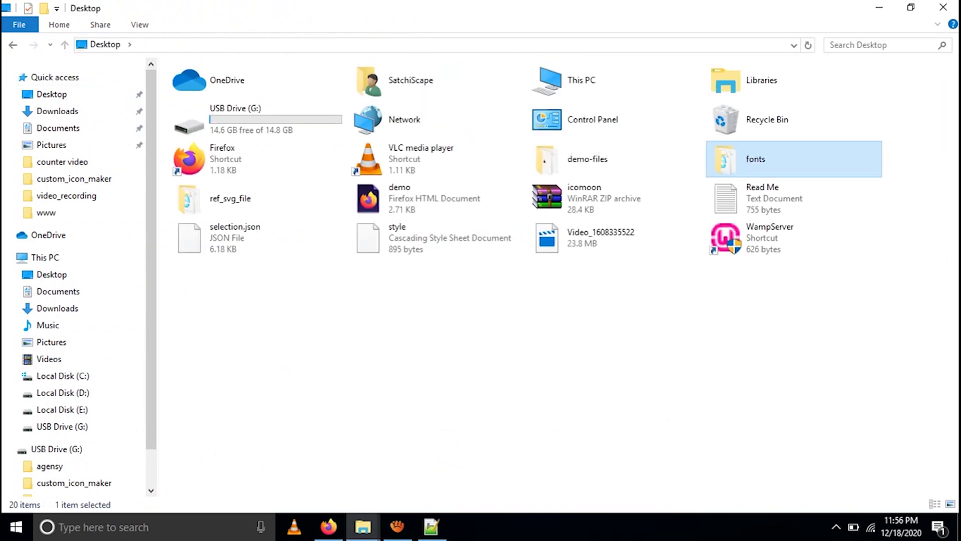
pyautogui.click(943, 7)
pyautogui.click(943, 8)
pyautogui.click(78, 468)
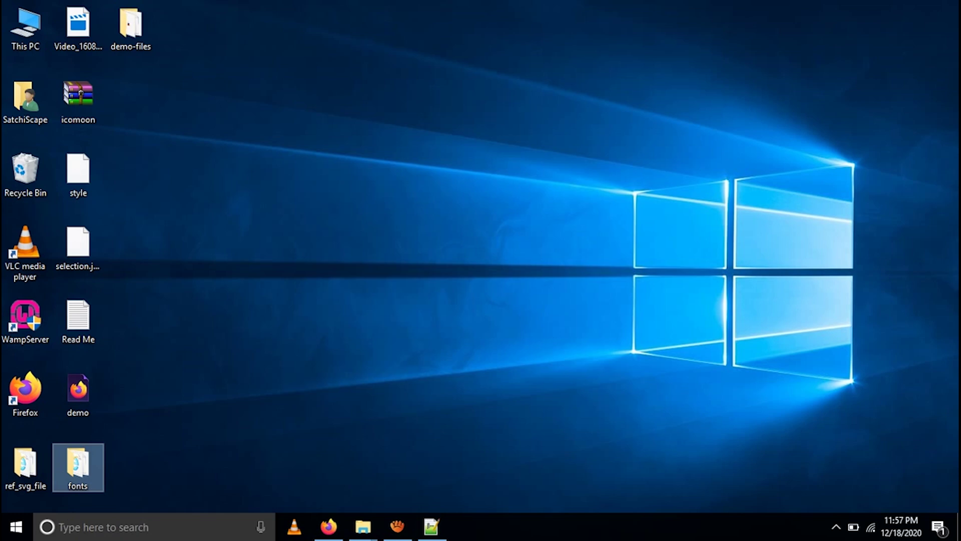
# Step: Review demo.css from the extracted demo-files folder in Notepad++ and close it again
pyautogui.doubleClick(131, 25)
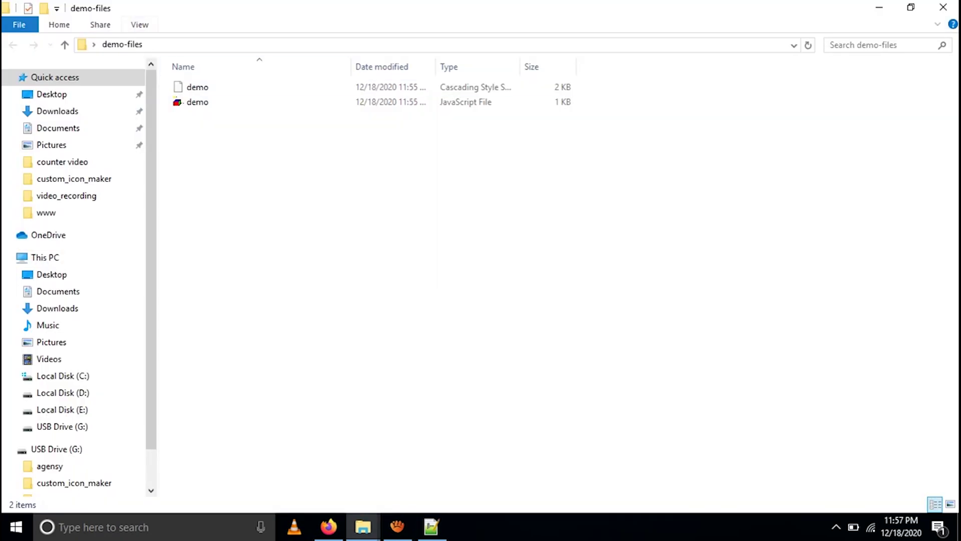
pyautogui.click(198, 87)
pyautogui.rightClick(200, 86)
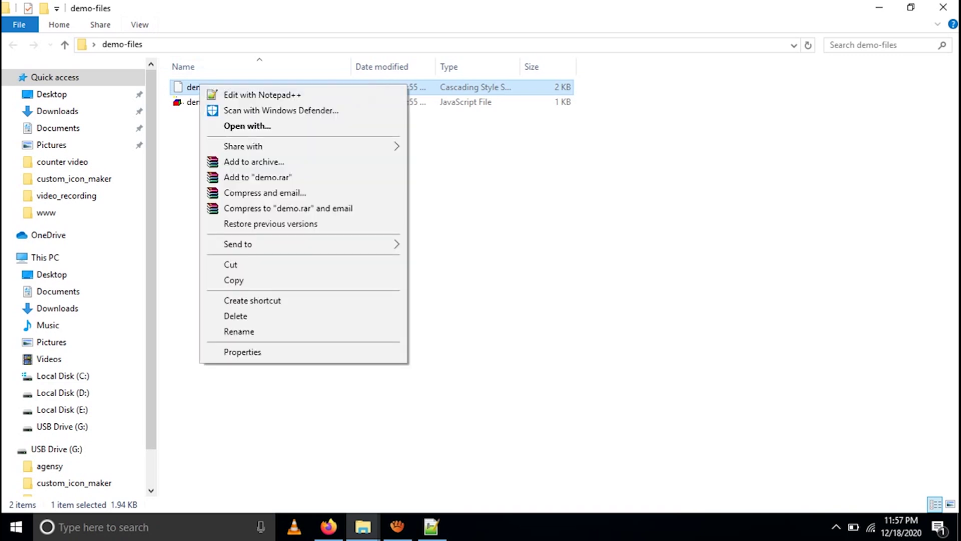
pyautogui.click(262, 95)
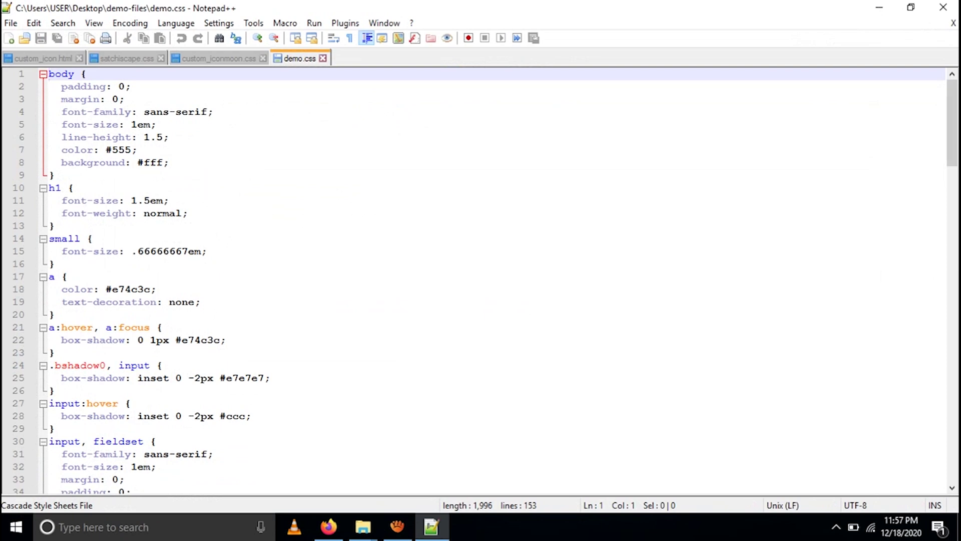
pyautogui.moveTo(952, 122)
pyautogui.mouseDown()
pyautogui.moveTo(952, 438)
pyautogui.moveTo(953, 126)
pyautogui.mouseUp()
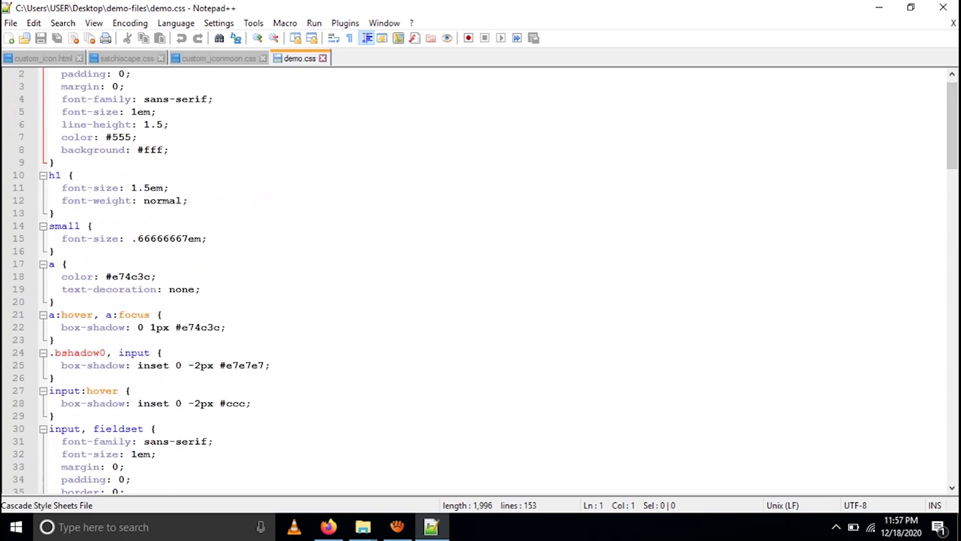
pyautogui.click(323, 59)
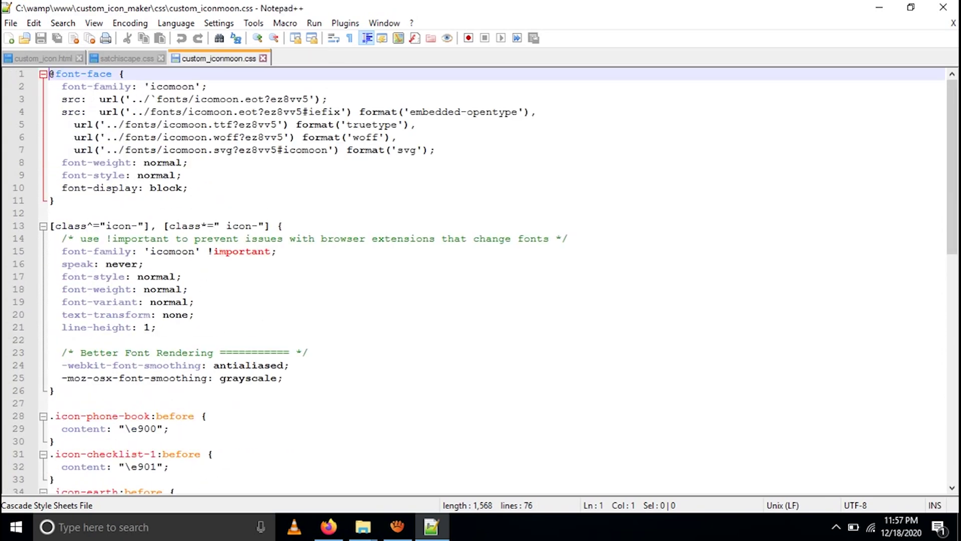
pyautogui.moveTo(190, 163); pyautogui.dragTo(56, 200)
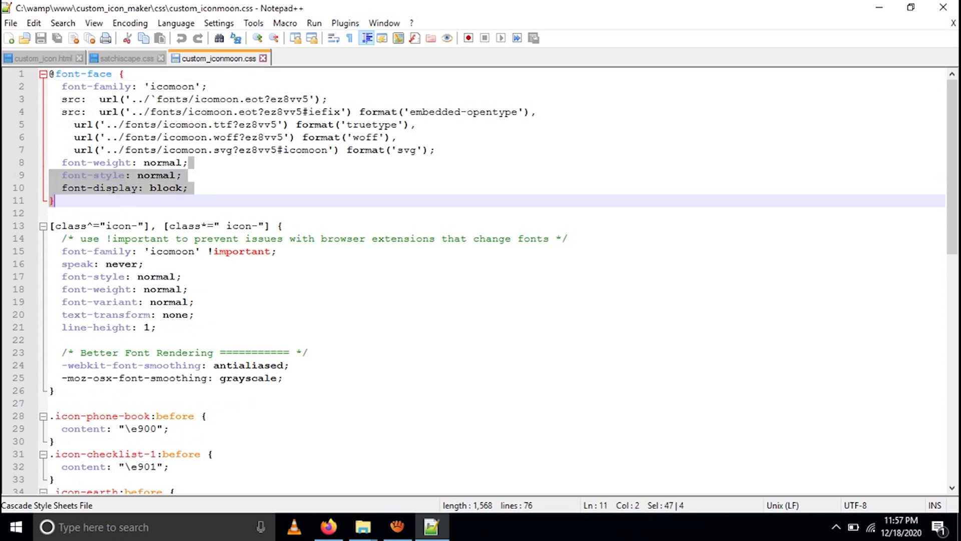
pyautogui.click(56, 200)
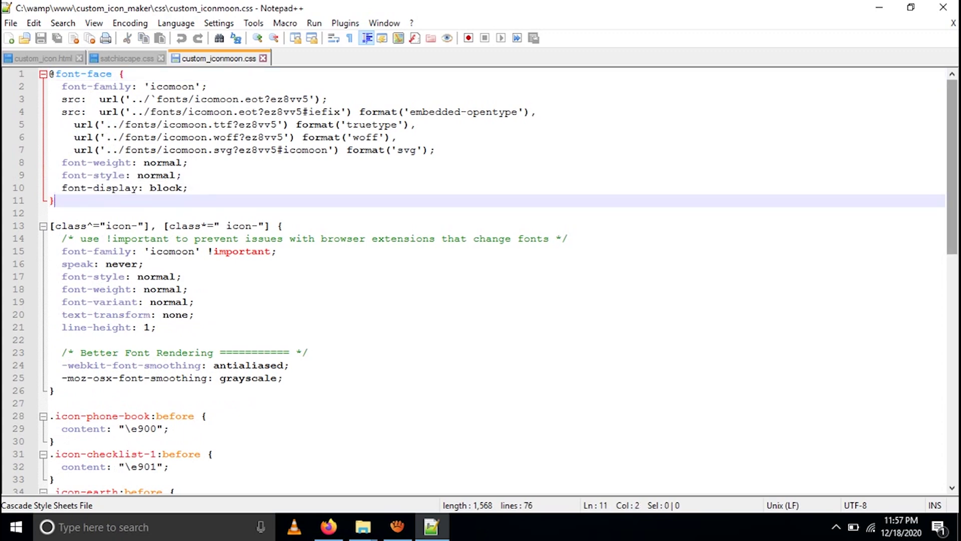
pyautogui.scroll(-12, 481, 280)
pyautogui.scroll(-3, 480, 281)
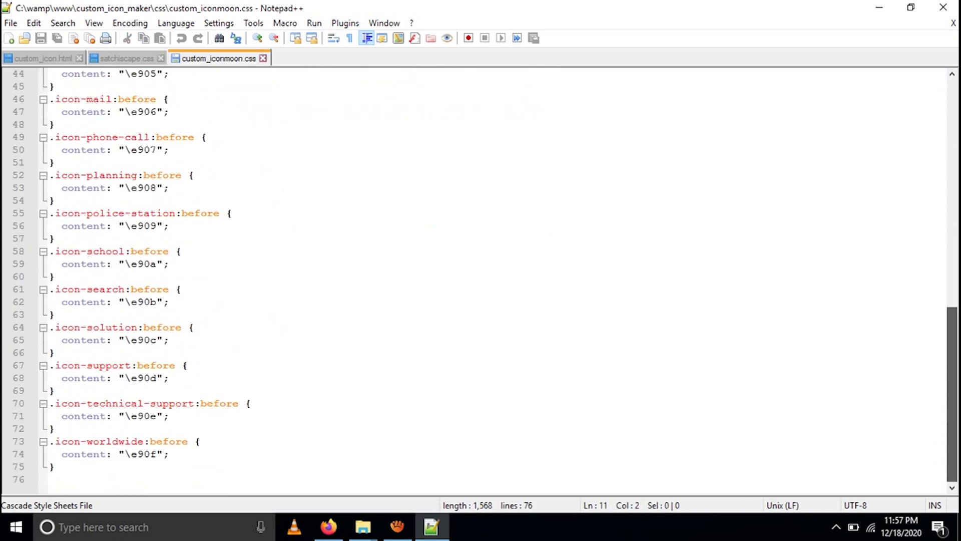
pyautogui.scroll(13, 480, 281)
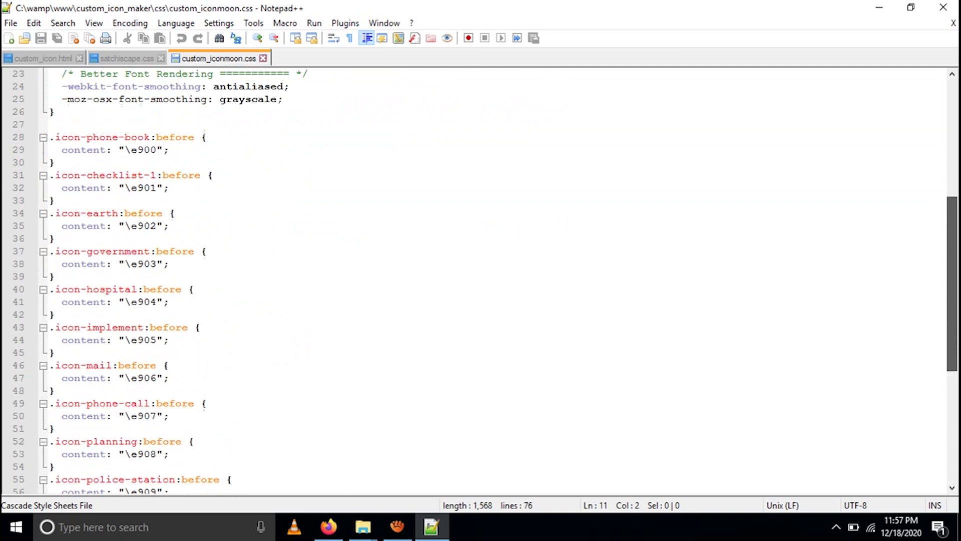
pyautogui.scroll(2, 480, 280)
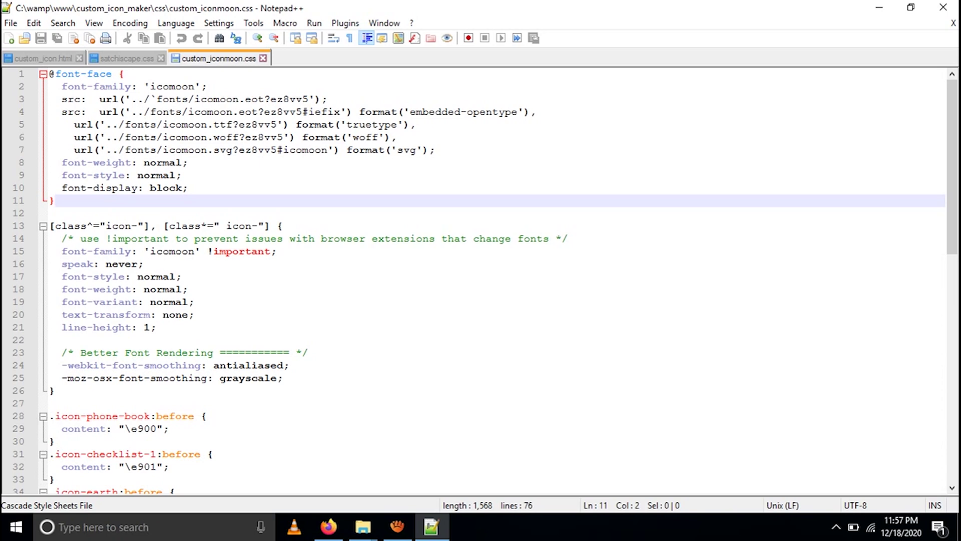
pyautogui.doubleClick(137, 98)
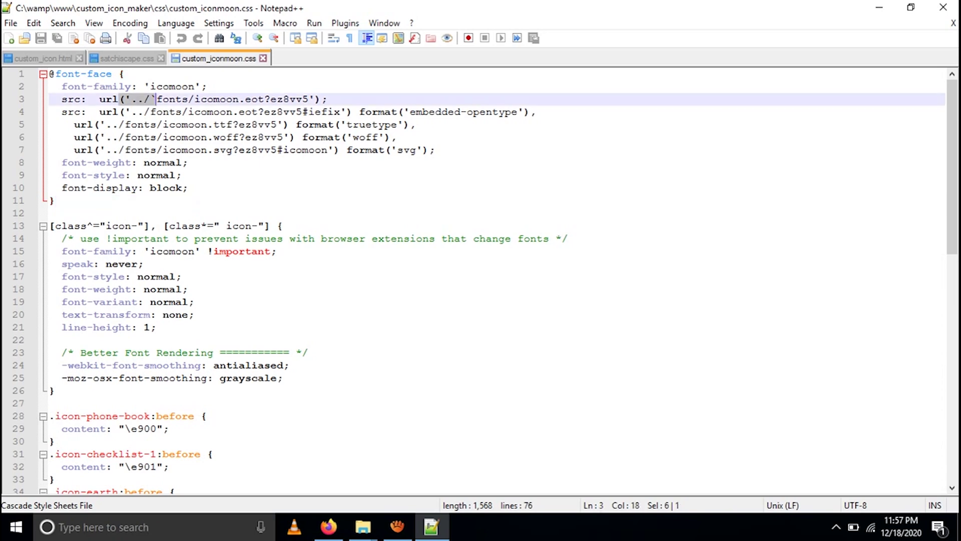
# Step: Inspect the icomoon files in the extracted fonts folder on the desktop, and go back up to the Desktop folder
pyautogui.press('super+d')
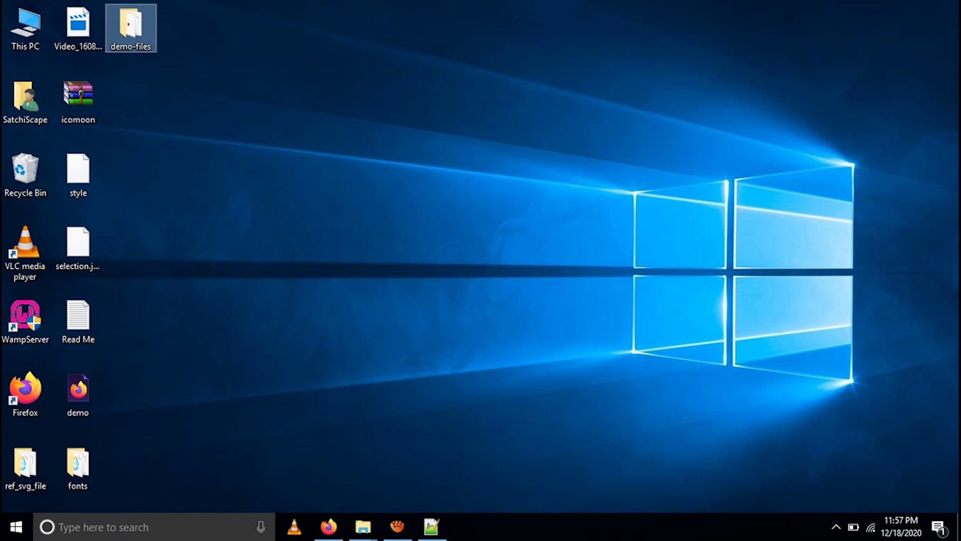
pyautogui.doubleClick(78, 465)
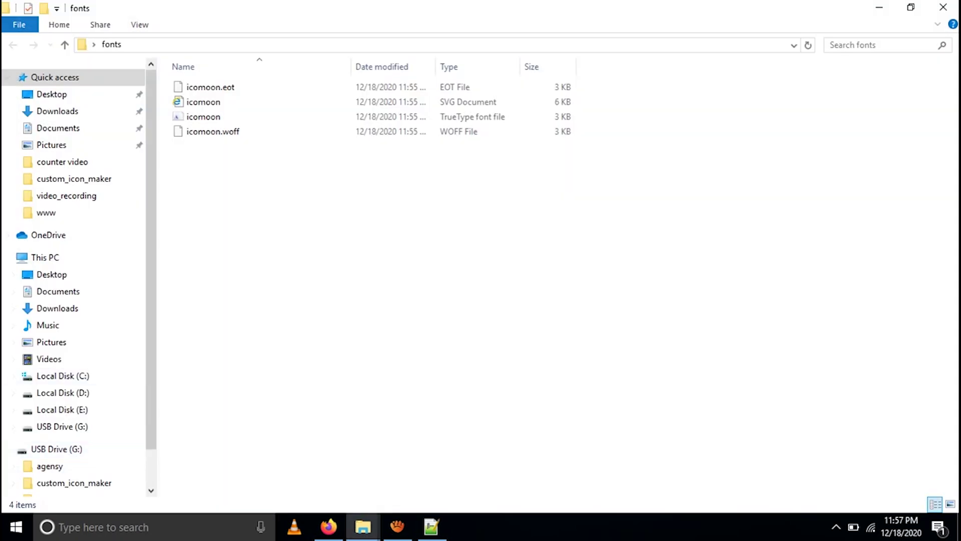
pyautogui.hotkey('alt', 'Up')
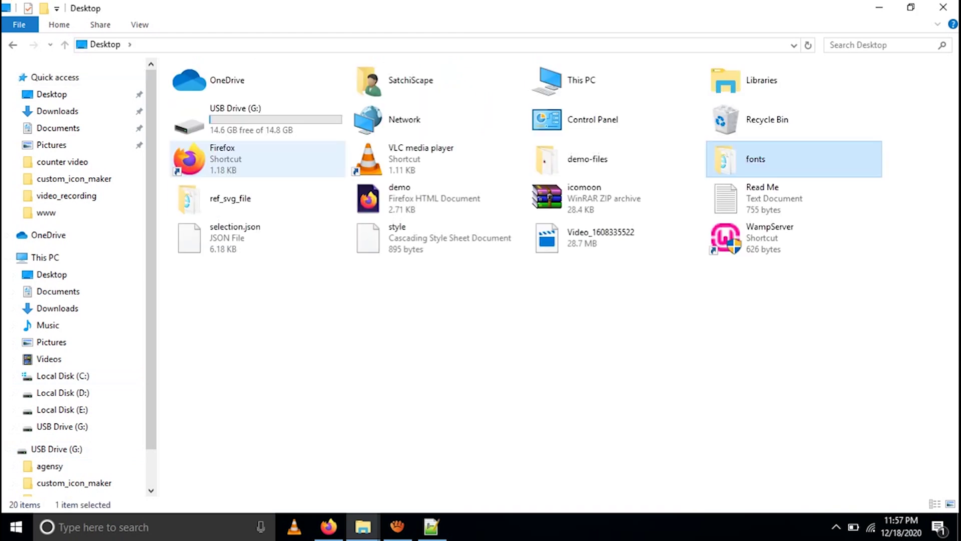
# Step: Switch to the custom_icon_maker css folder window, go up to the project folder, and view its fonts folder
pyautogui.click(362, 526)
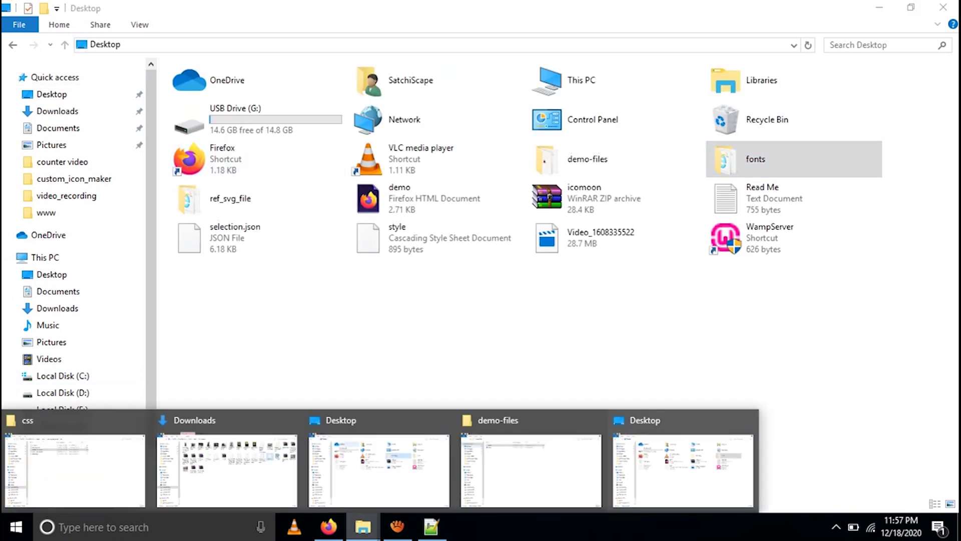
pyautogui.click(75, 468)
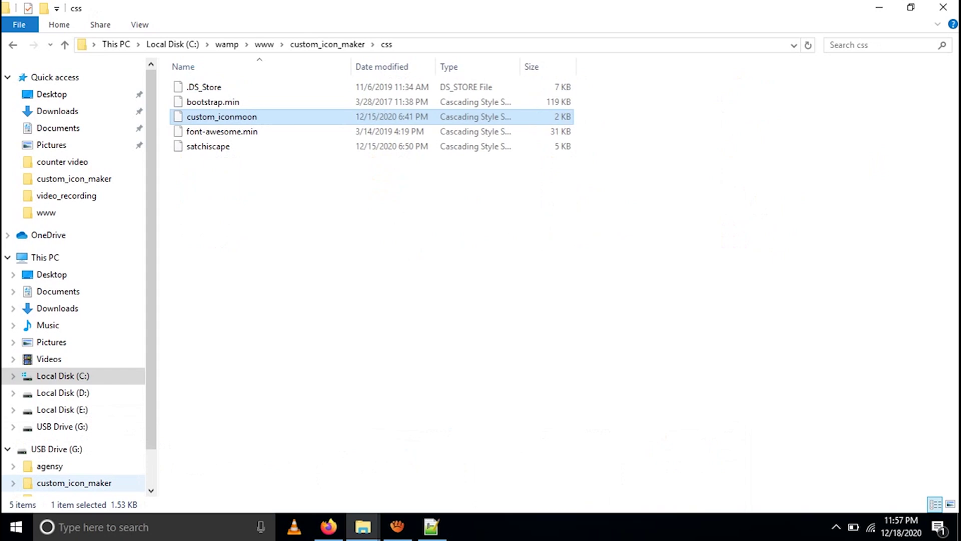
pyautogui.hotkey('alt', 'Up')
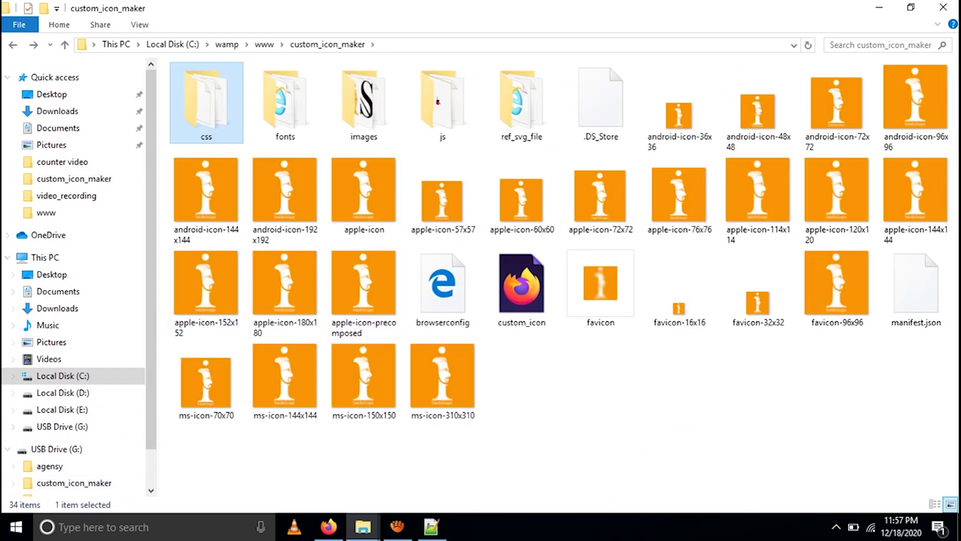
pyautogui.click(285, 102)
pyautogui.doubleClick(285, 102)
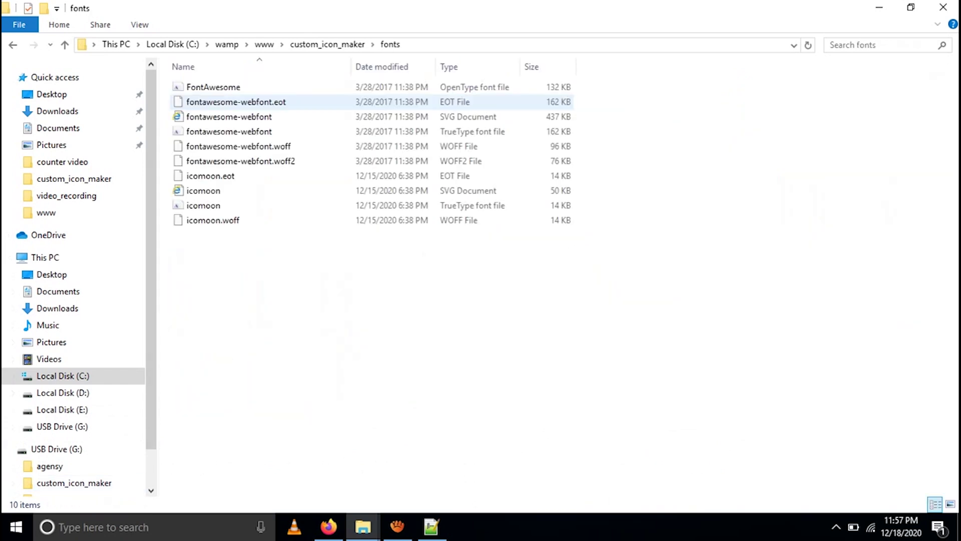
# Step: Return to the custom_icon_maker css folder and reopen custom_iconmoon.css in Notepad++
pyautogui.press('BackSpace')
pyautogui.doubleClick(207, 103)
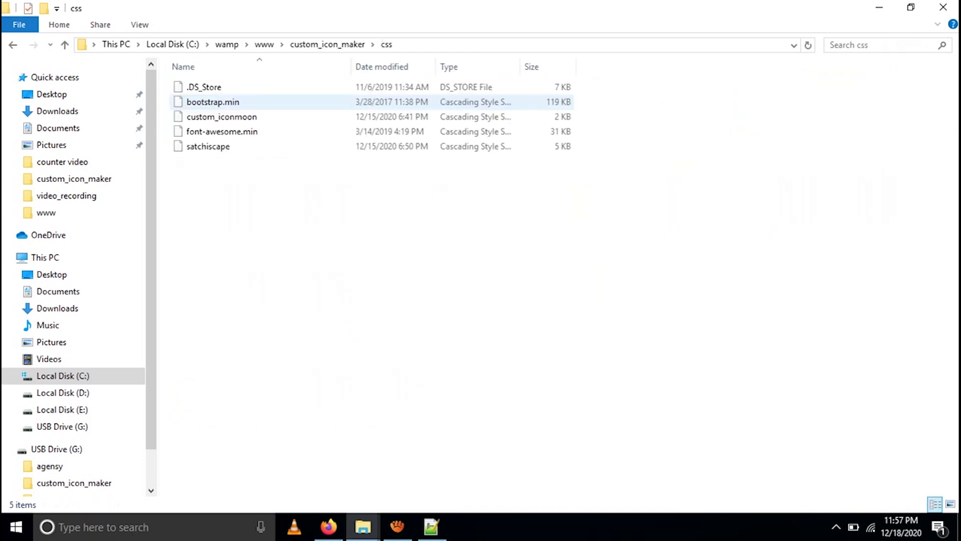
pyautogui.click(222, 117)
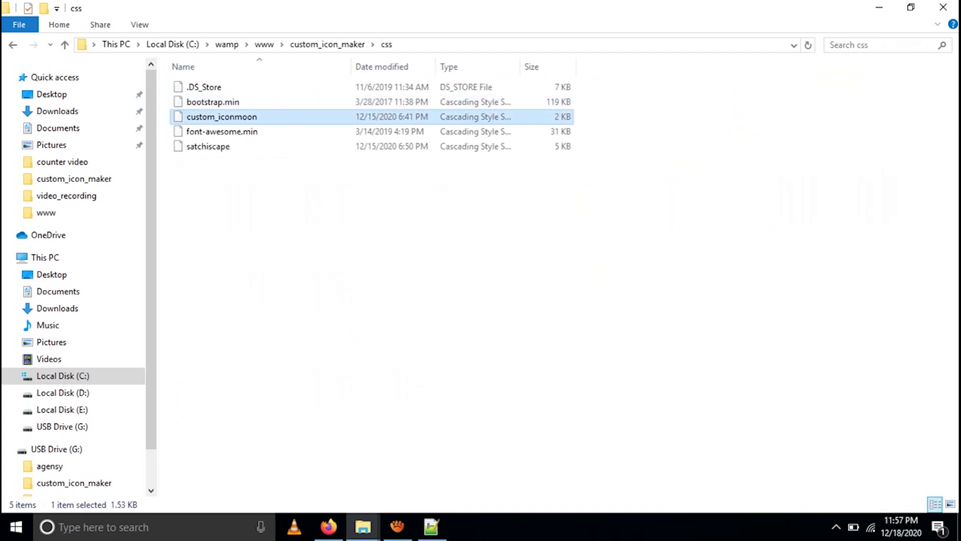
pyautogui.press('Return')
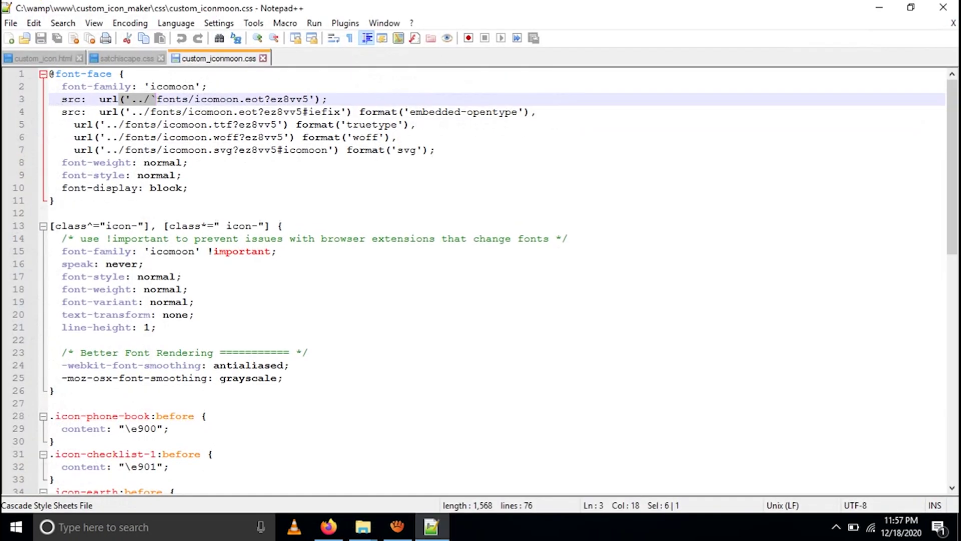
pyautogui.doubleClick(168, 100)
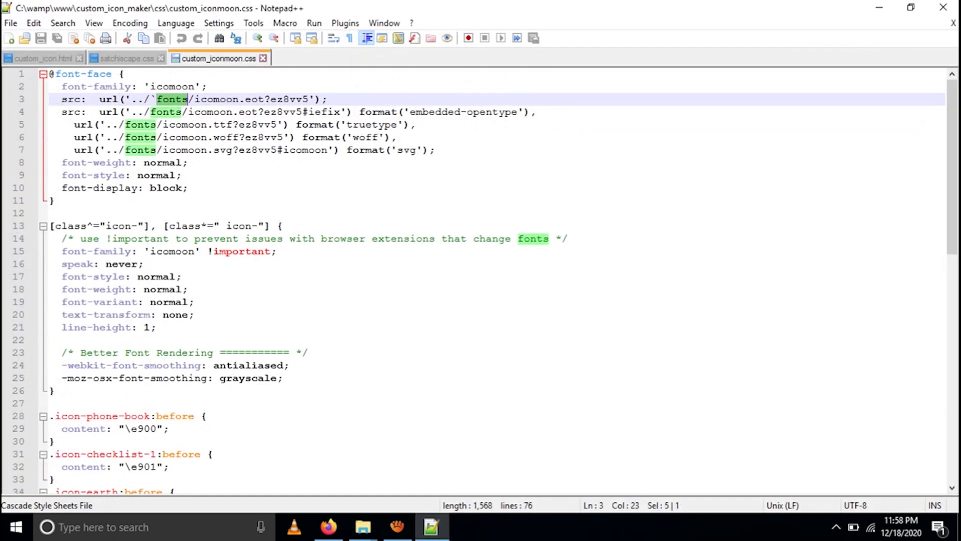
pyautogui.doubleClick(217, 99)
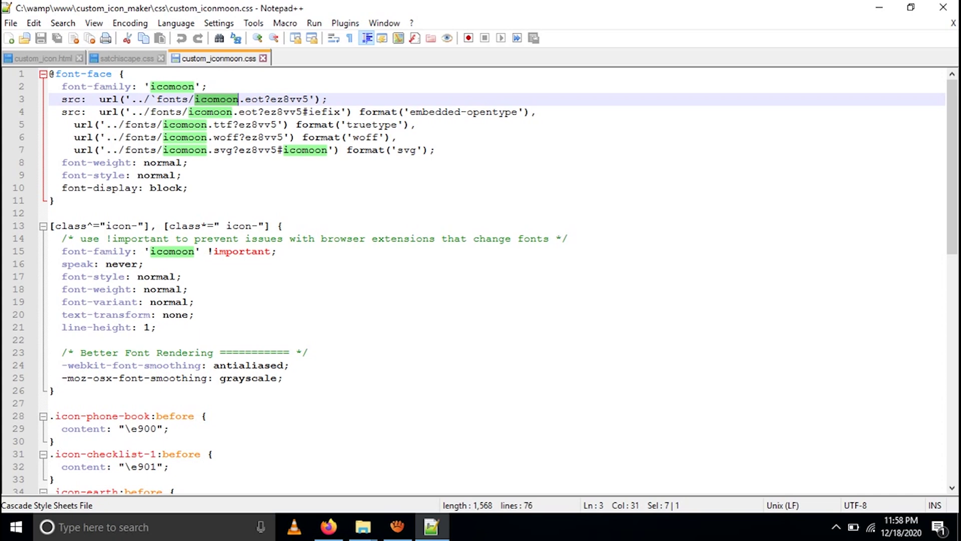
pyautogui.doubleClick(137, 99)
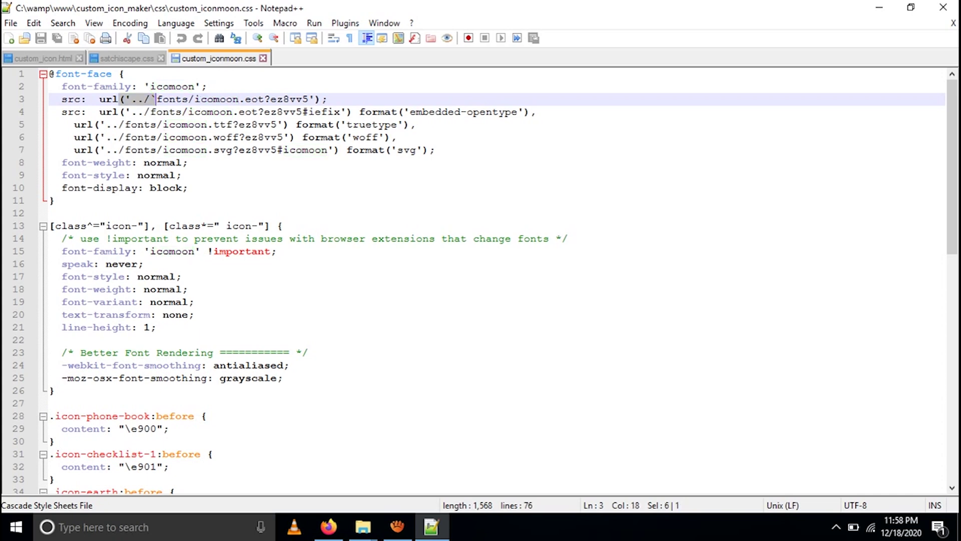